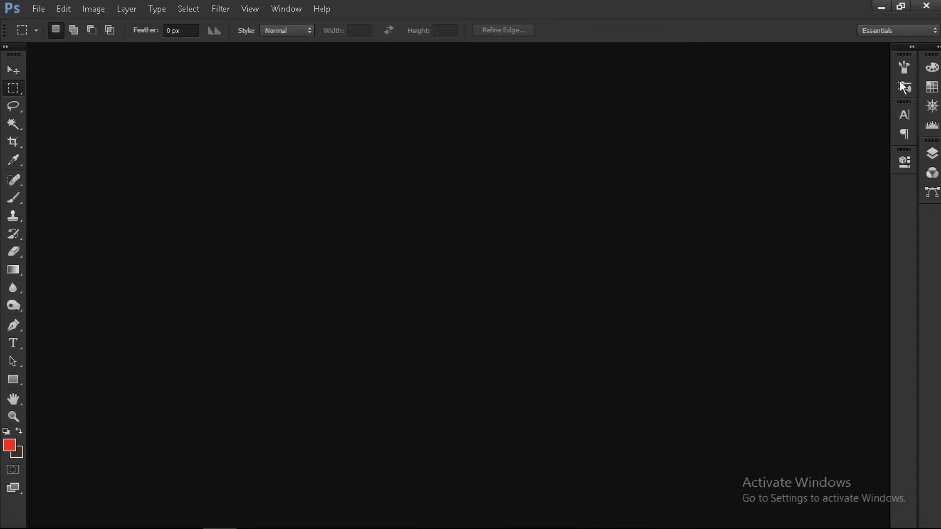
Expand the collapsed panels to show the Navigator, and open the original portrait of the woman in the leafy field
click(938, 47)
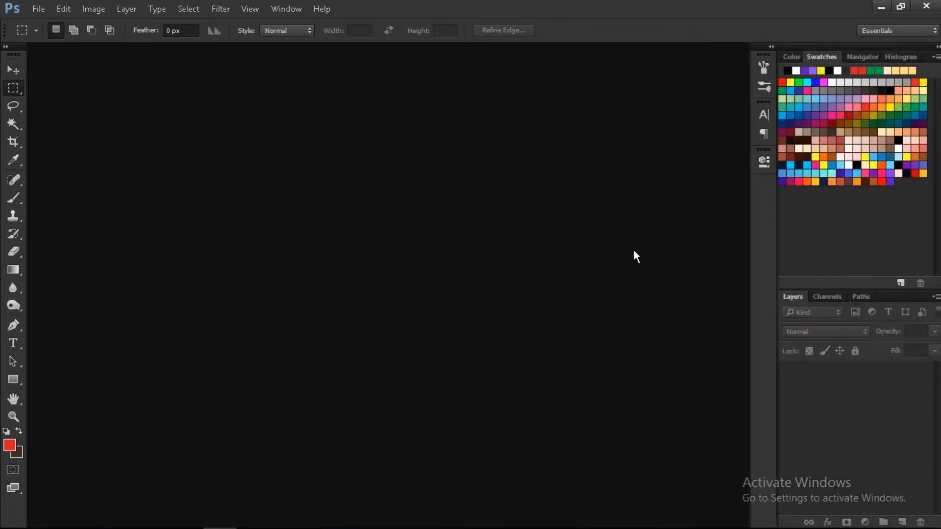
click(860, 57)
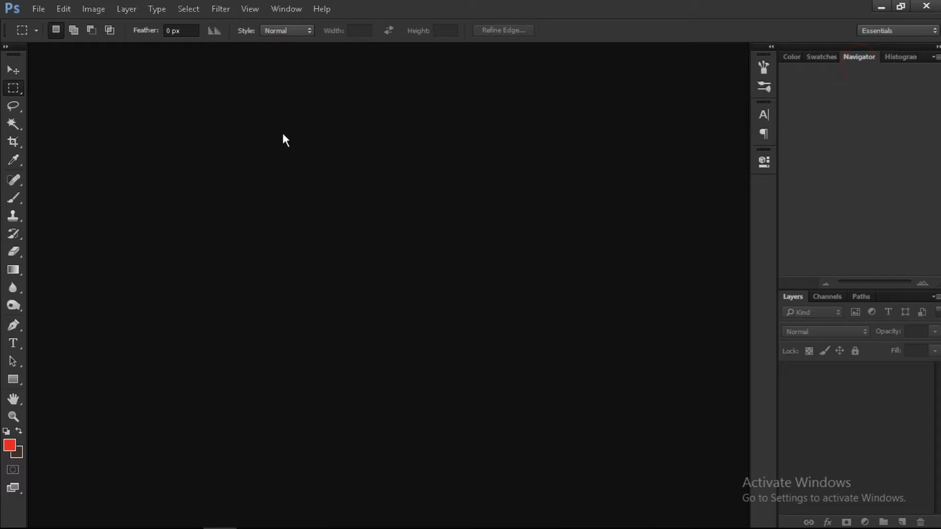
click(42, 8)
click(48, 34)
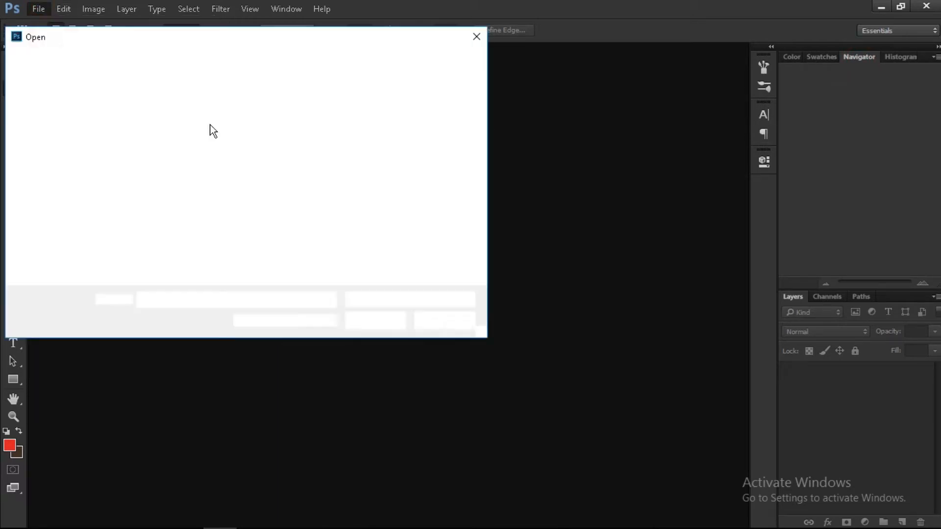
click(238, 147)
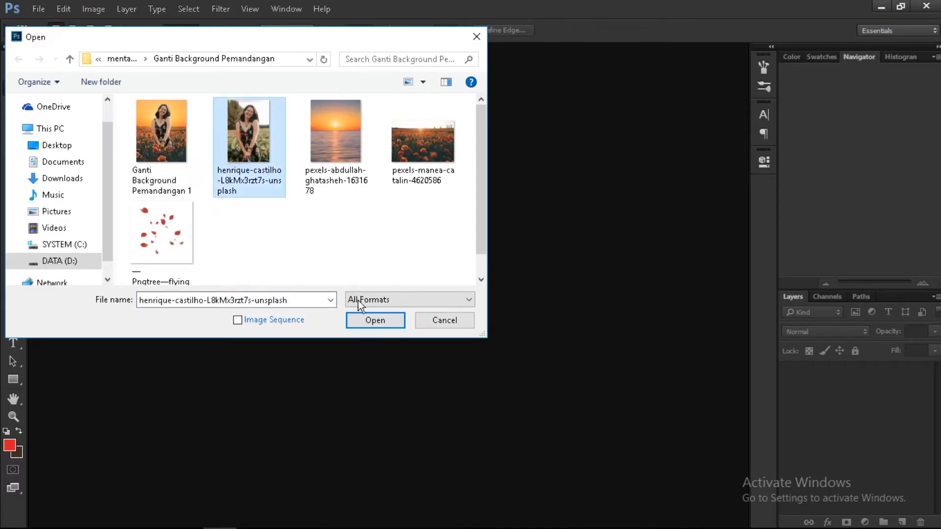
click(366, 320)
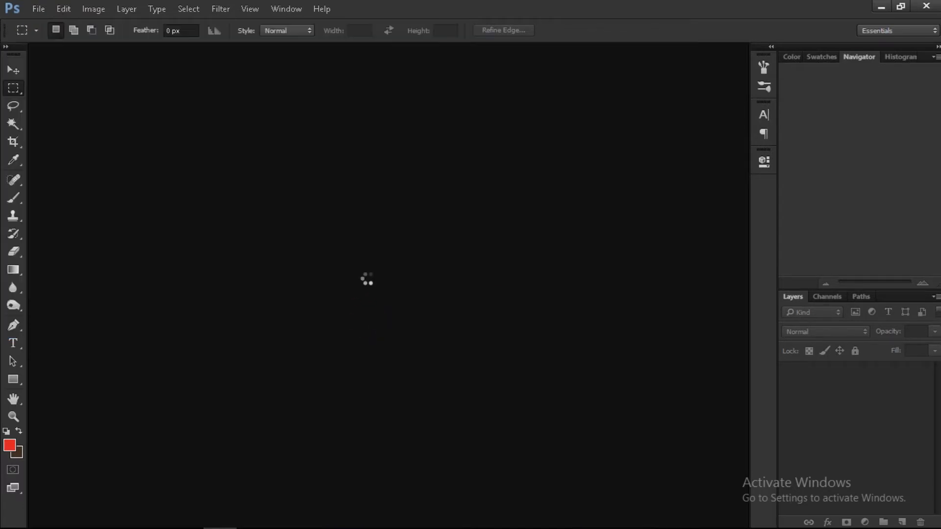
Start a Pen tool path at the dress's lower-left edge and trace it upward to where it meets the forearm
scroll(367, 279, up, 2)
scroll(367, 279, down, 2)
key(p)
scroll(250, 385, up, 8)
scroll(250, 385, down, 3)
scroll(255, 380, up, 7)
click(220, 415)
drag(273, 172, 293, 100)
scroll(299, 99, up, 5)
drag(344, 161, 360, 116)
scroll(363, 116, up, 7)
click(431, 90)
scroll(429, 91, up, 6)
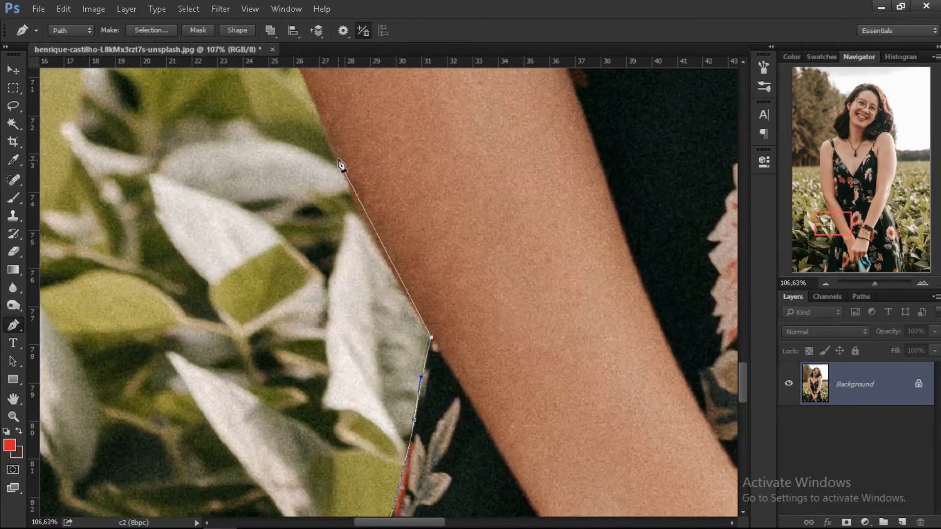
Continue the path up the outer edge of the image's left arm, from the forearm past the elbow
drag(339, 160, 300, 72)
scroll(298, 82, up, 9)
drag(237, 194, 226, 131)
scroll(220, 132, up, 3)
drag(208, 171, 190, 105)
scroll(181, 104, up, 2)
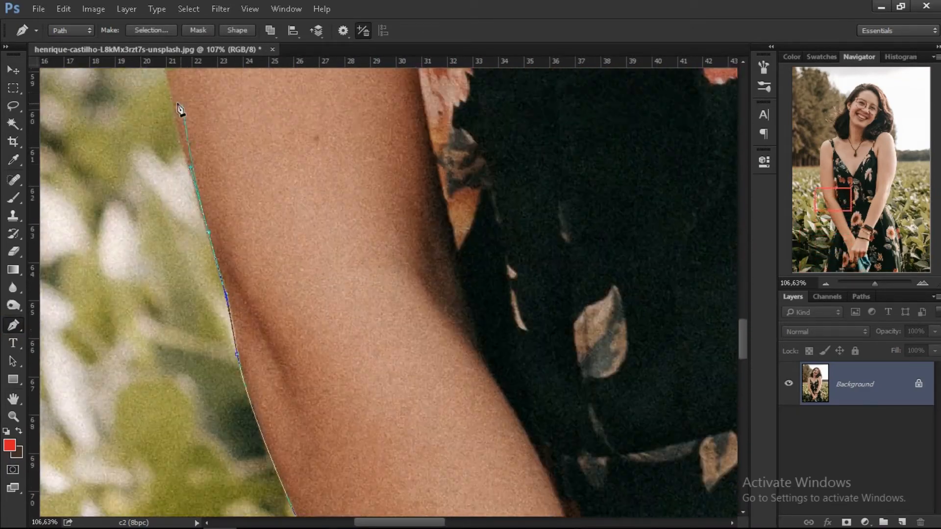
scroll(180, 109, up, 3)
drag(156, 138, 153, 110)
click(179, 266)
scroll(179, 267, up, 6)
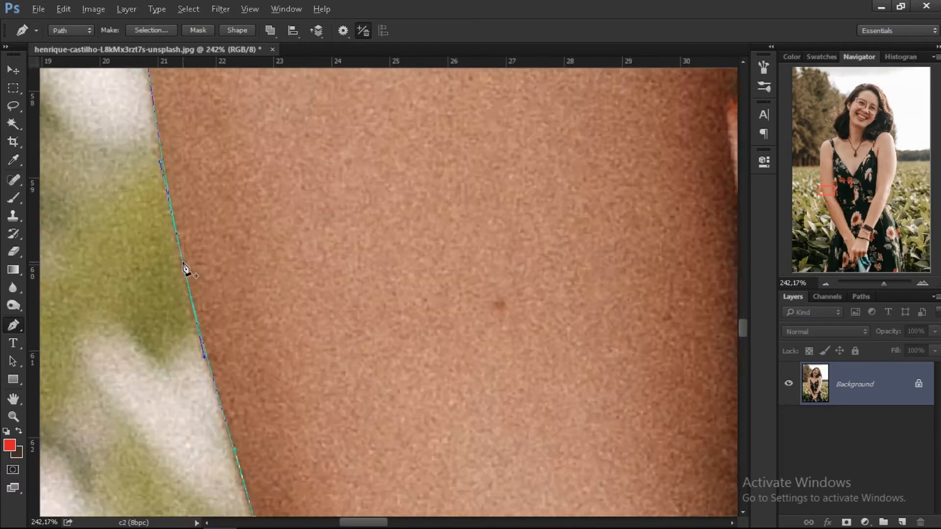
Trace the path up the left upper arm, around the shoulder and over the dress strap to the hair
scroll(180, 266, down, 9)
scroll(165, 206, up, 4)
drag(158, 202, 157, 172)
scroll(158, 175, up, 4)
drag(165, 256, 162, 232)
scroll(166, 250, up, 4)
scroll(178, 267, up, 1)
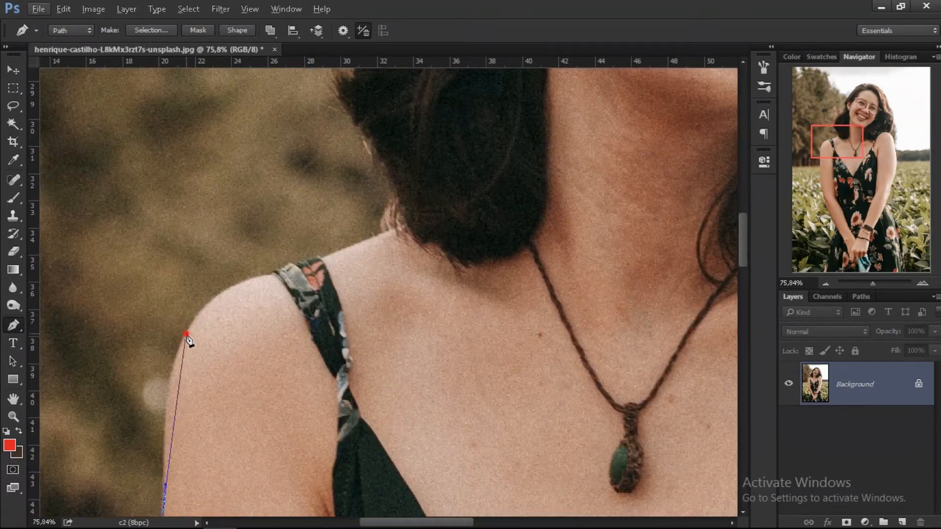
drag(187, 335, 214, 278)
drag(277, 277, 280, 276)
scroll(280, 279, up, 5)
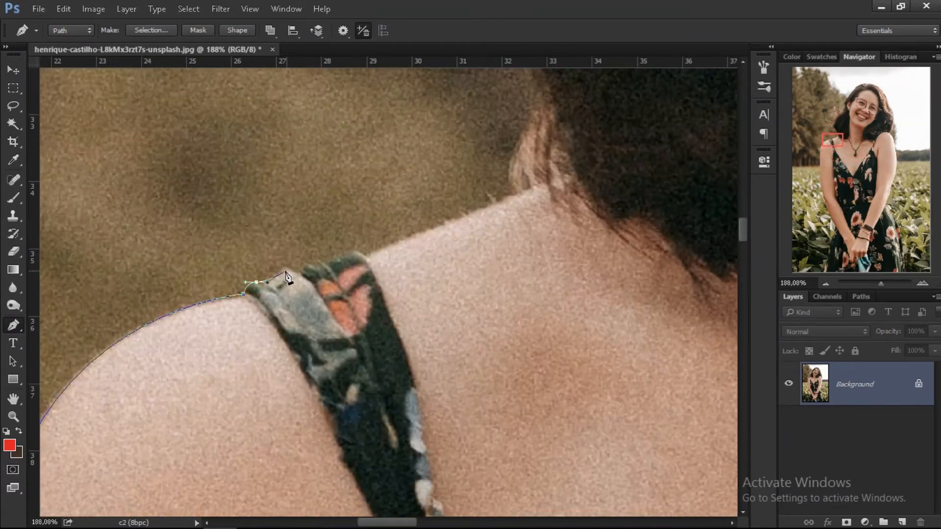
click(537, 189)
Continue the path along the left side of the hair up past the ear, leaving the loose flying strands outside
scroll(537, 188, down, 6)
scroll(539, 196, up, 4)
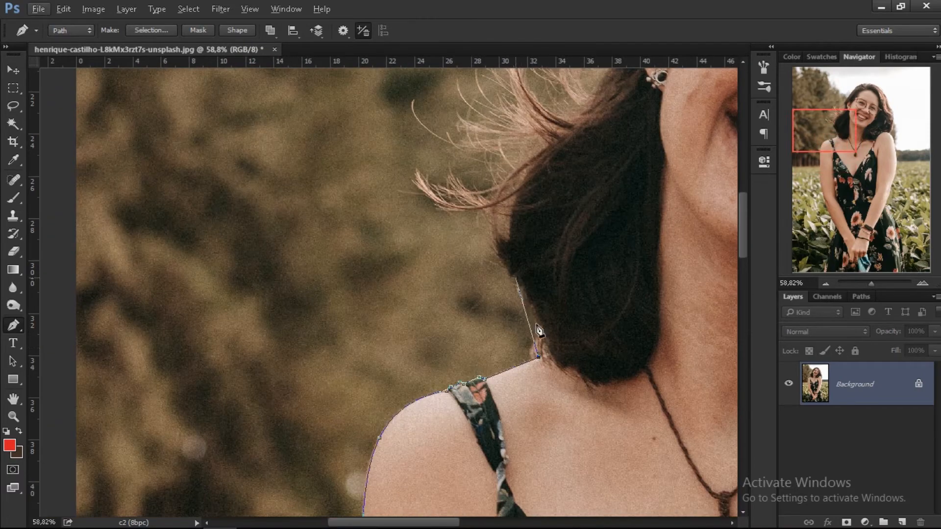
click(548, 351)
drag(516, 281, 494, 243)
drag(505, 176, 541, 141)
scroll(541, 142, up, 7)
scroll(530, 167, right, 3)
drag(470, 282, 477, 239)
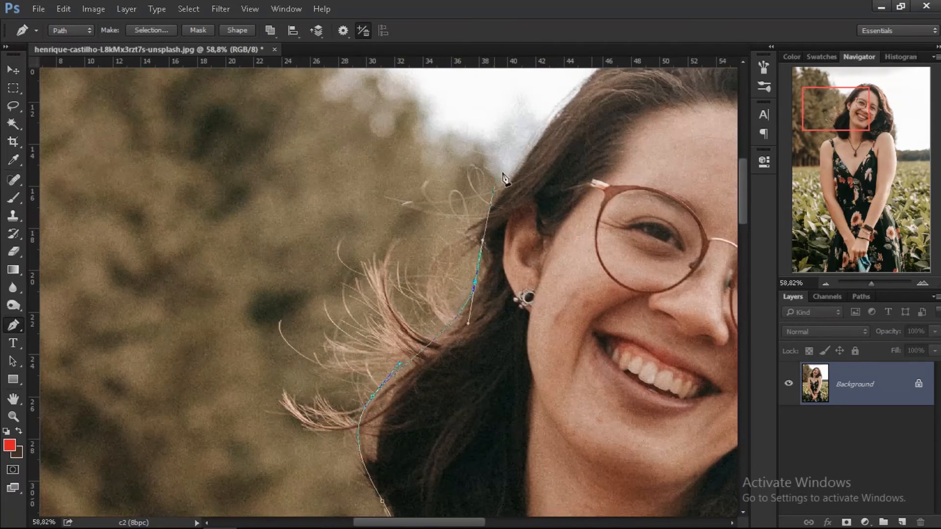
drag(509, 172, 548, 122)
Trace the path over the crown of the woman's head
scroll(561, 125, up, 5)
scroll(549, 137, right, 4)
drag(438, 206, 524, 185)
click(484, 196)
drag(590, 195, 619, 204)
drag(618, 204, 553, 193)
Continue the path down the right side of the hair to the point where it meets the shoulder
scroll(626, 243, right, 6)
scroll(589, 245, down, 4)
drag(520, 248, 575, 353)
scroll(534, 275, down, 3)
scroll(580, 297, down, 6)
scroll(569, 352, down, 2)
drag(563, 310, 537, 331)
click(530, 335)
Trace the path around the right shoulder and down the outer edge of the upper arm, redoing the misplaced anchor
scroll(540, 333, down, 6)
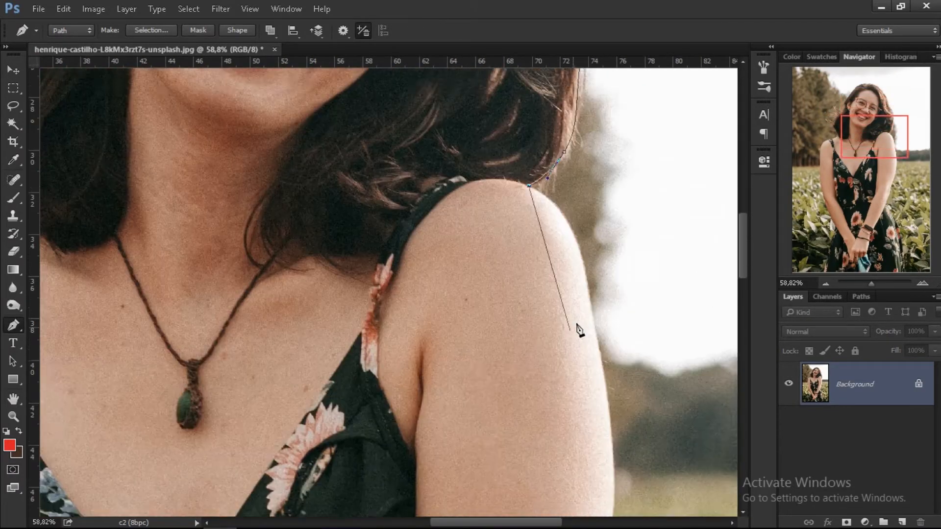
scroll(578, 269, up, 6)
drag(517, 230, 527, 279)
scroll(537, 269, down, 3)
drag(547, 257, 609, 419)
scroll(564, 321, down, 4)
scroll(600, 368, down, 9)
key(ctrl+z)
click(615, 359)
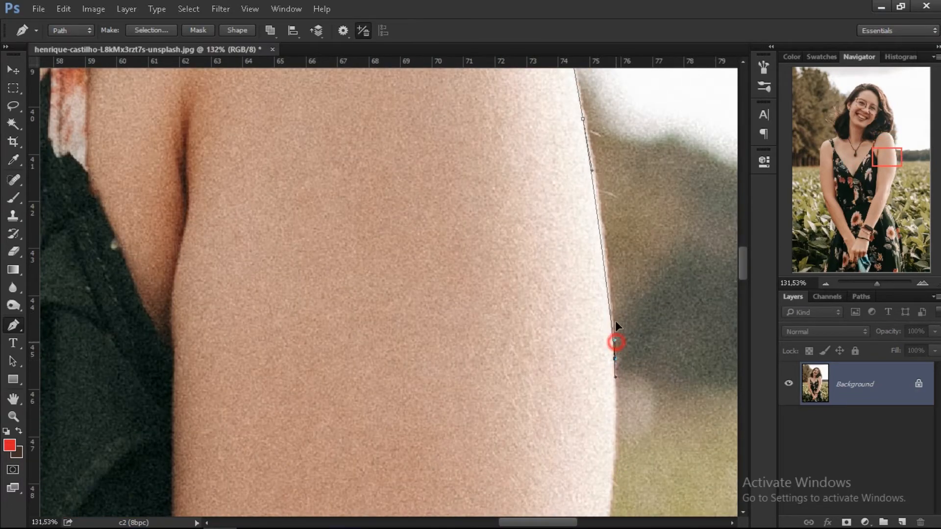
Continue the path down the right arm past the elbow to where the forearm meets the dress
scroll(615, 324, down, 5)
scroll(601, 361, down, 2)
click(577, 478)
scroll(576, 478, down, 4)
drag(517, 356, 519, 362)
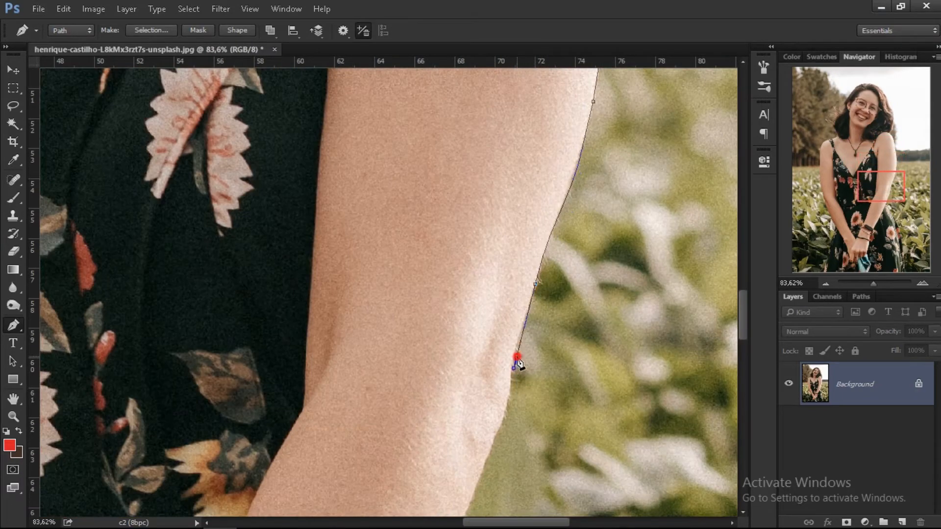
key(ctrl+z)
scroll(536, 292, down, 1)
drag(512, 308, 480, 359)
scroll(507, 343, down, 1)
scroll(481, 358, down, 1)
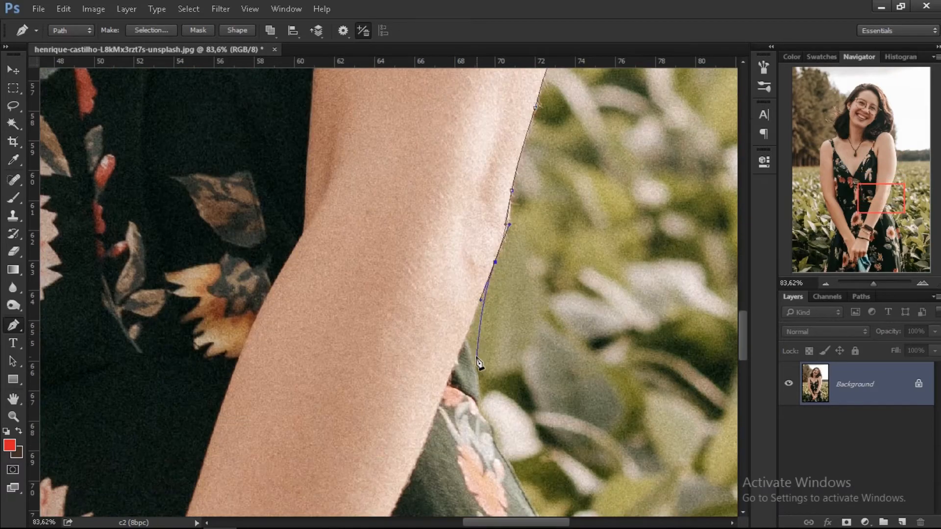
click(466, 339)
Trace the path down the right edge of the dress toward the bottom of the photo
scroll(491, 353, down, 1)
scroll(513, 385, down, 2)
scroll(514, 385, right, 1)
drag(454, 264, 465, 289)
scroll(511, 343, down, 5)
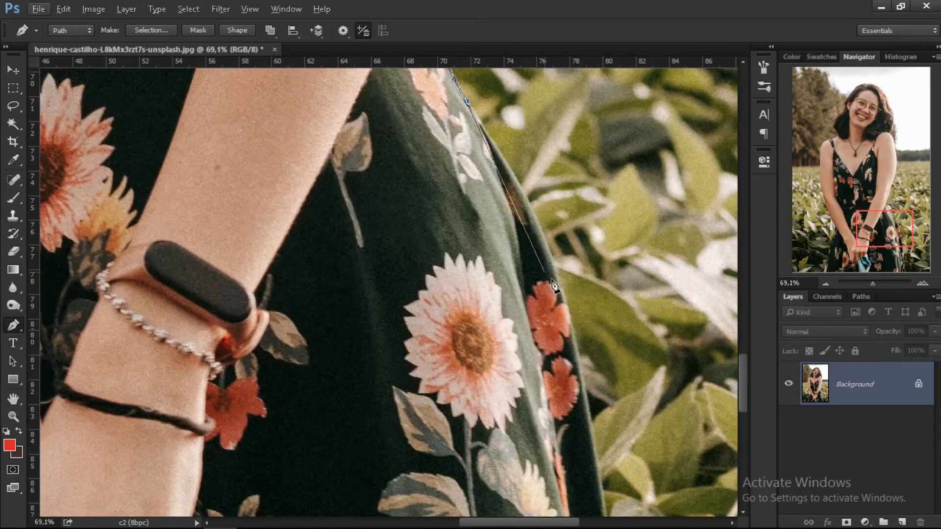
drag(548, 273, 560, 290)
scroll(581, 361, down, 5)
scroll(621, 346, down, 1)
scroll(622, 347, up, 1)
drag(607, 318, 618, 421)
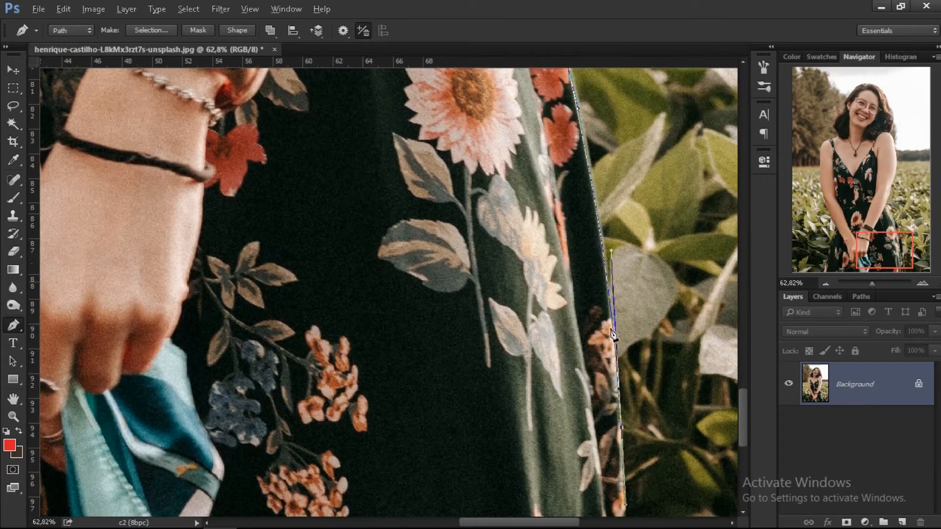
scroll(619, 421, down, 10)
Close the path along the photo's bottom edge and convert it into a selection
click(597, 426)
click(260, 395)
scroll(394, 291, up, 2)
scroll(495, 295, up, 1)
right_click(432, 237)
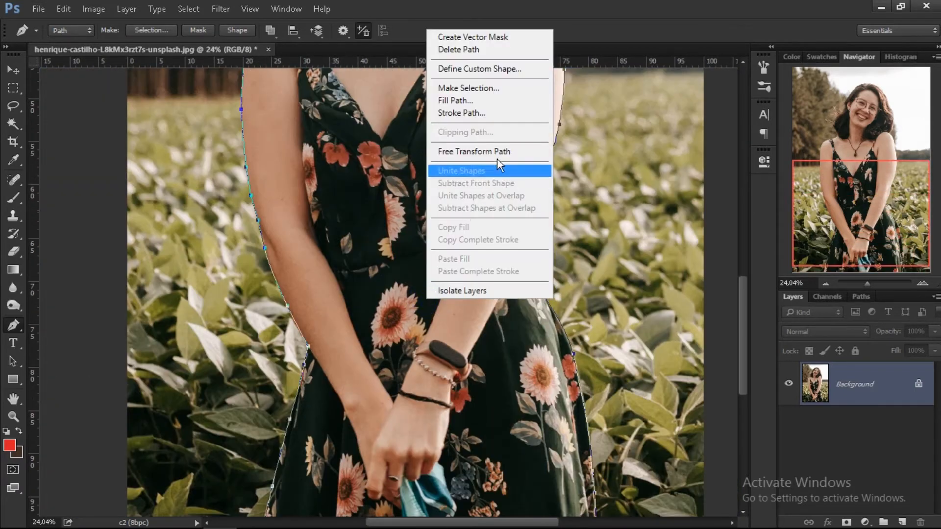
click(483, 88)
key(Return)
Open Refine Edge for the woman's selection and brush the refinement along the right edge of her hair
scroll(479, 215, down, 3)
key(l)
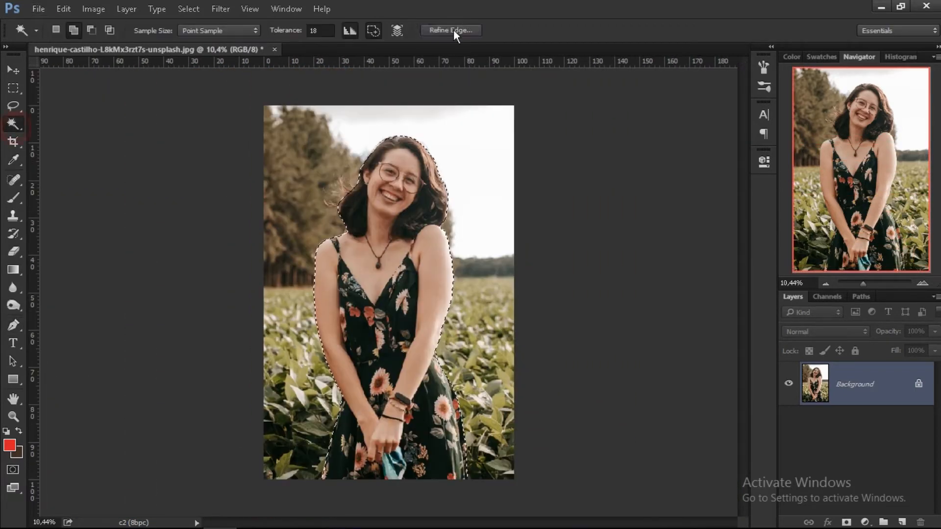
click(454, 29)
scroll(441, 214, up, 1)
mouse_move(440, 215)
mouse_down()
mouse_move(353, 332)
mouse_move(255, 430)
mouse_up()
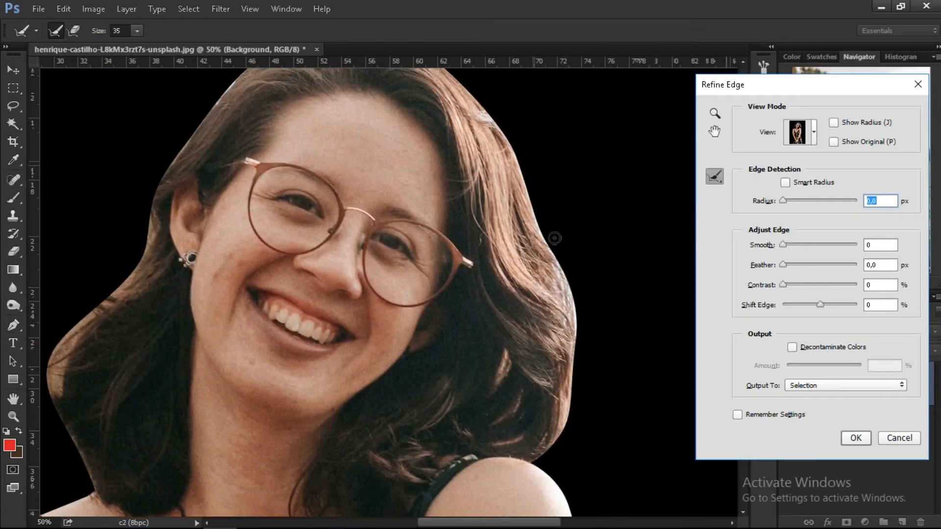
mouse_move(542, 459)
mouse_down()
mouse_move(562, 411)
mouse_move(571, 293)
mouse_move(490, 98)
mouse_up()
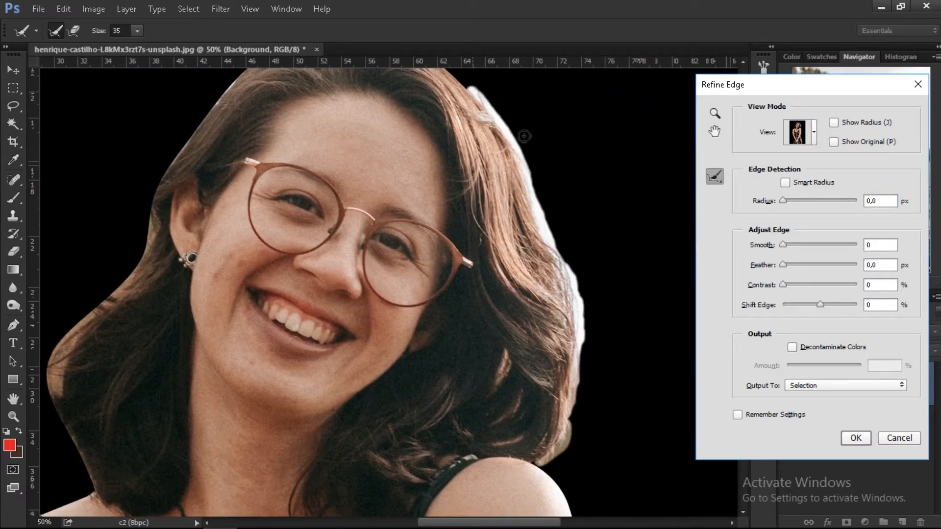
scroll(490, 147, up, 3)
Brush the edge refinement along the left side of the hair, including the stray strands
mouse_move(483, 243)
mouse_down()
mouse_move(390, 181)
mouse_move(315, 177)
mouse_move(274, 192)
mouse_move(206, 253)
mouse_move(169, 361)
mouse_up()
mouse_move(101, 357)
mouse_down()
mouse_move(174, 292)
mouse_move(223, 215)
mouse_up()
drag(261, 223, 264, 252)
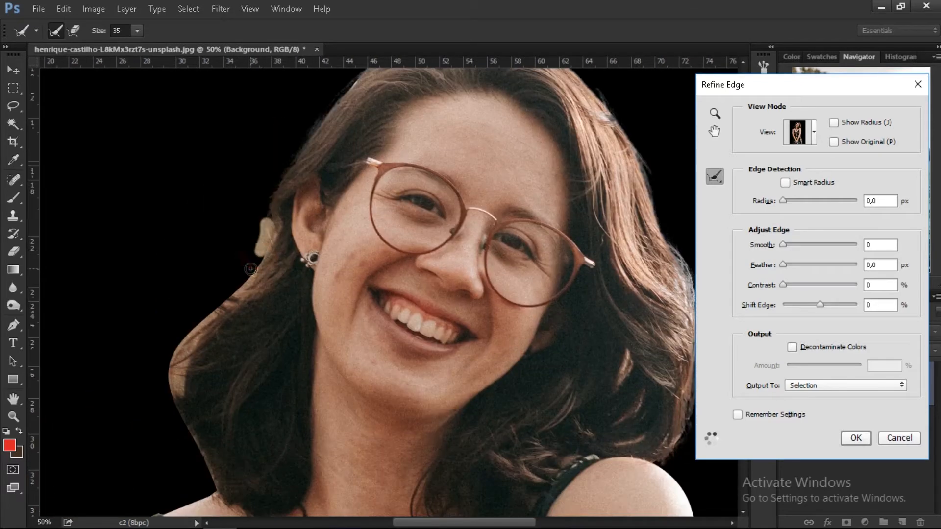
mouse_move(255, 213)
mouse_down()
mouse_move(269, 240)
mouse_move(249, 280)
mouse_move(189, 332)
mouse_move(178, 359)
mouse_move(187, 359)
mouse_move(174, 391)
mouse_move(214, 481)
mouse_move(170, 373)
mouse_up()
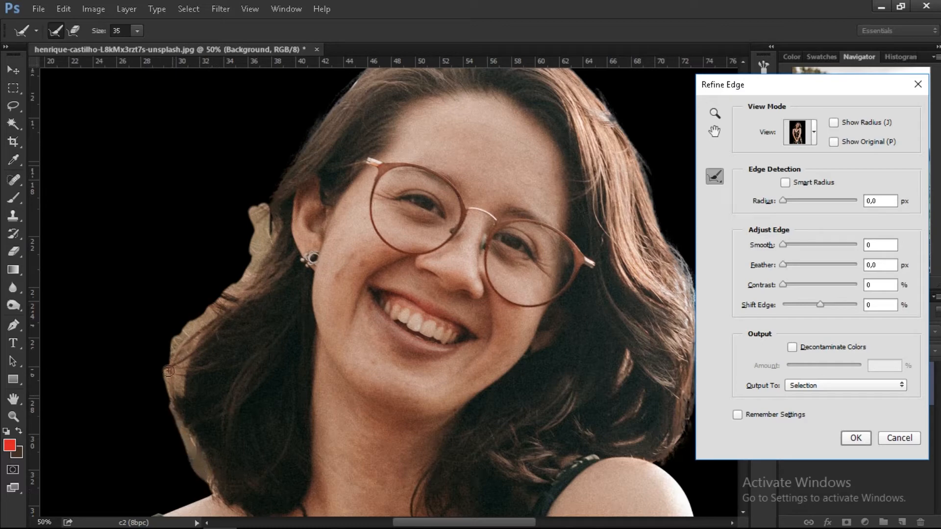
mouse_move(236, 307)
mouse_down()
mouse_move(194, 272)
mouse_move(215, 308)
mouse_move(183, 269)
mouse_move(141, 361)
mouse_move(158, 361)
mouse_move(261, 236)
mouse_move(266, 208)
mouse_move(232, 286)
mouse_up()
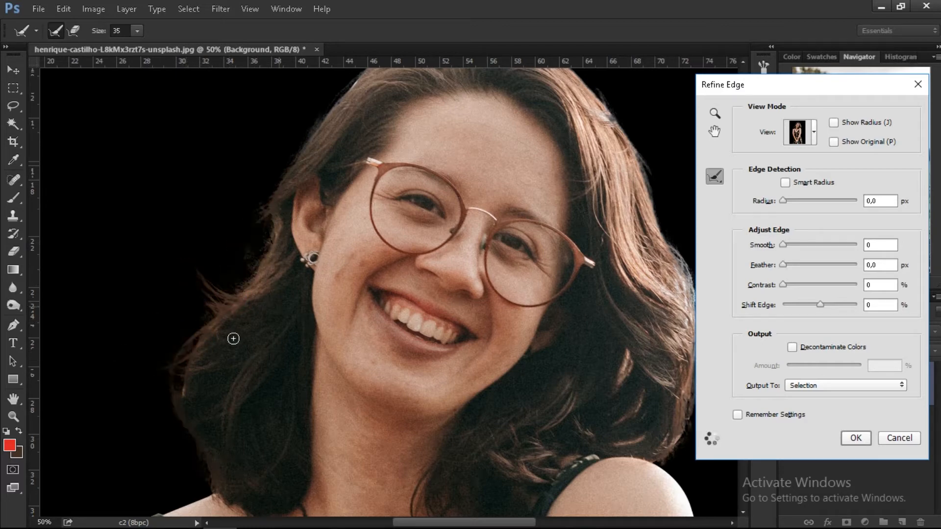
Output the refined selection to a new layer with a layer mask
scroll(232, 342, down, 5)
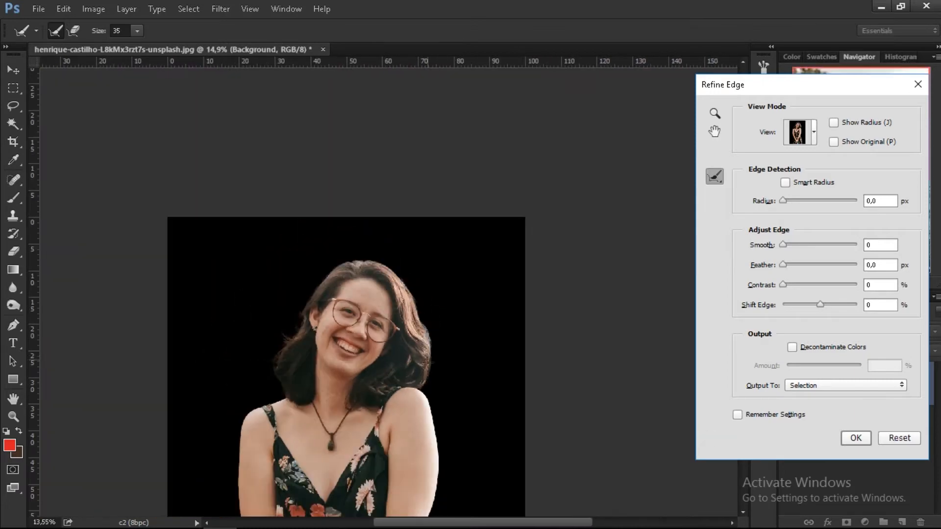
scroll(569, 353, down, 5)
click(812, 386)
click(833, 416)
click(855, 438)
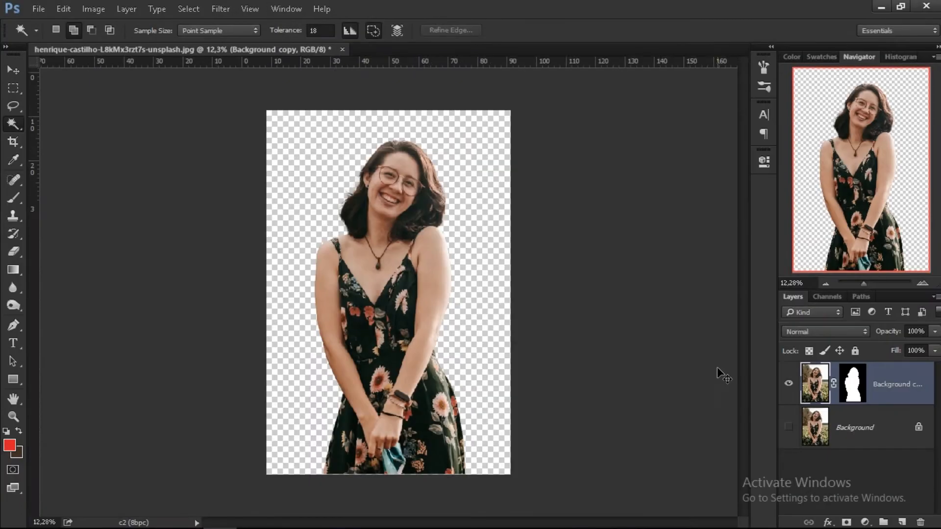
Show the Background layer again and place a horizontal guide along the horizon of the field
scroll(716, 367, up, 1)
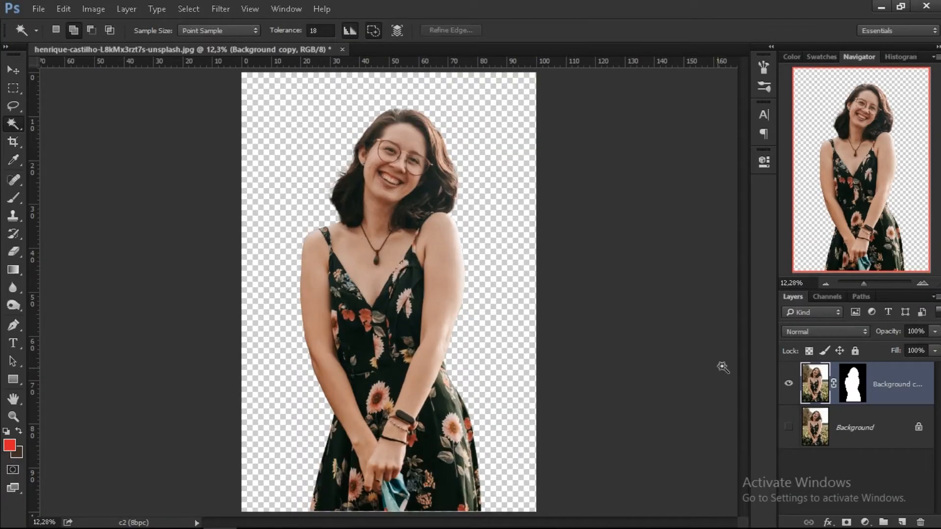
click(789, 428)
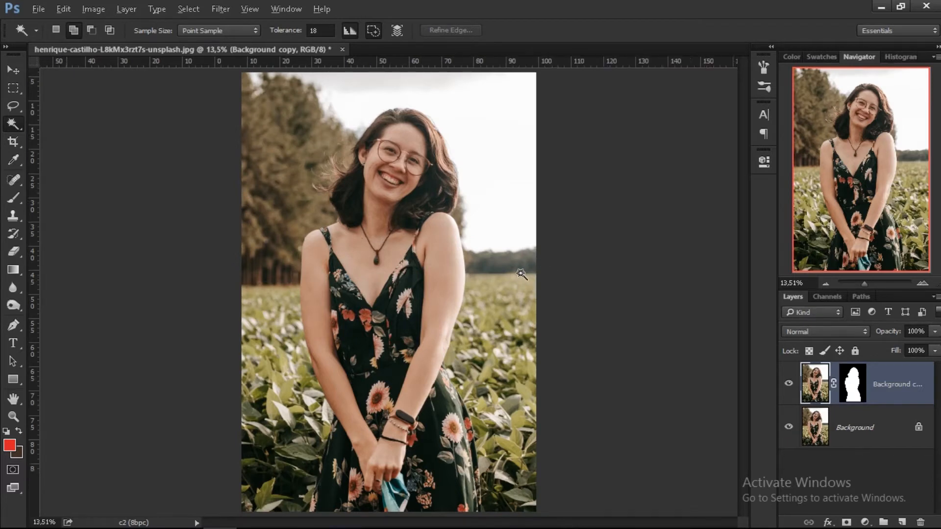
scroll(522, 279, up, 10)
scroll(478, 304, up, 3)
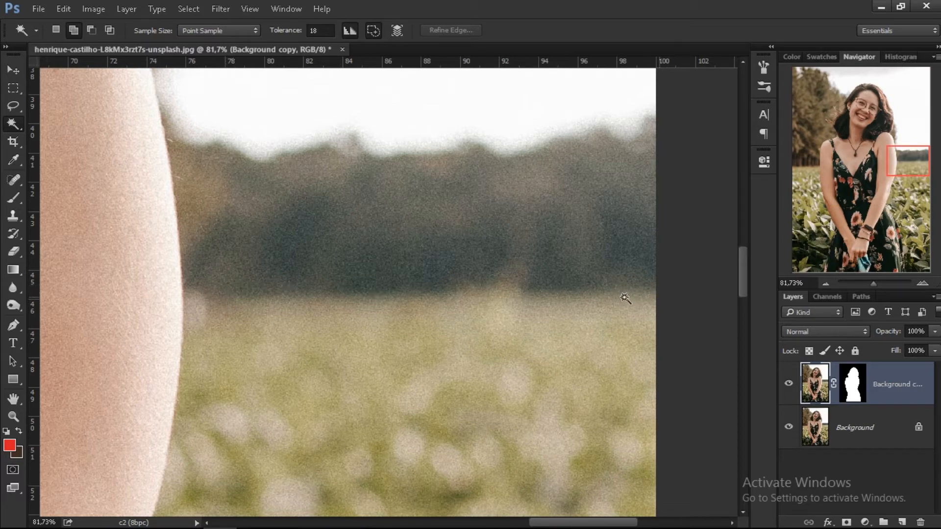
scroll(629, 297, down, 8)
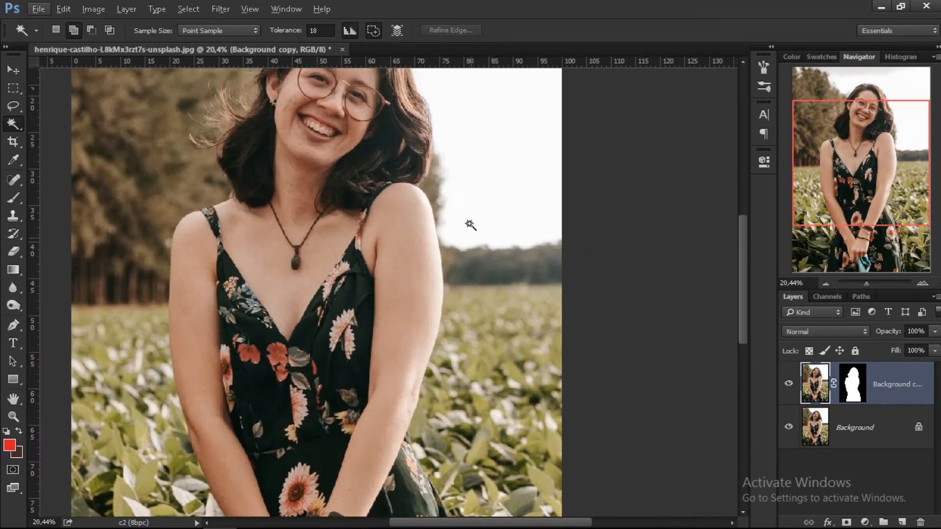
drag(451, 62, 568, 280)
On a new layer, draw an unfilled line about 3635 px long along the guide using the Pen tool in Shape mode
click(13, 325)
key(ctrl+shift+n)
key(Return)
click(71, 30)
click(74, 41)
click(126, 31)
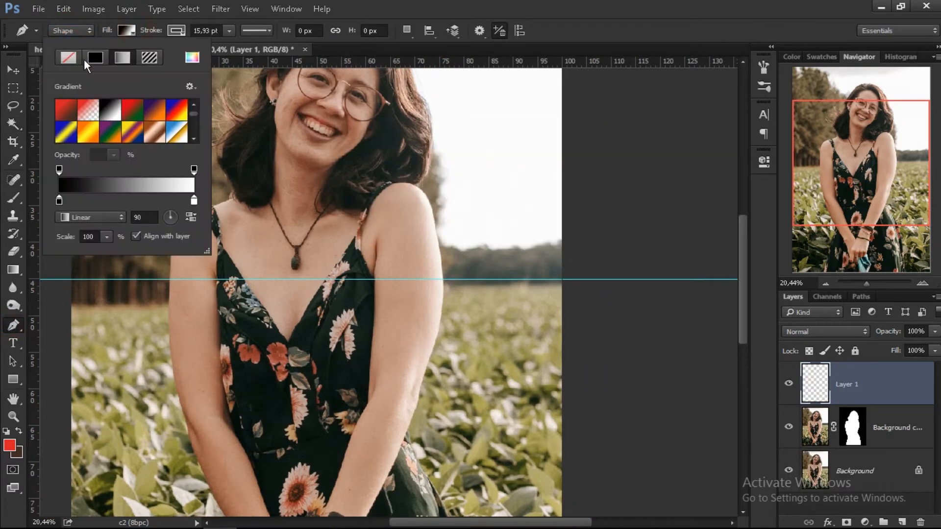
click(84, 58)
click(61, 279)
click(579, 280)
key(Escape)
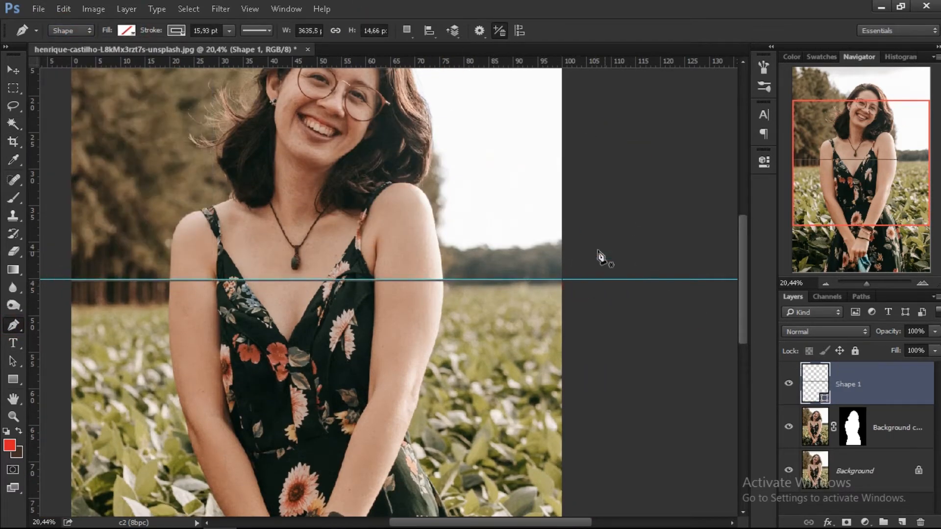
Clear the horizon guide and pick a different stroke colour for the horizontal line shape
click(250, 9)
click(294, 309)
double_click(816, 379)
click(765, 172)
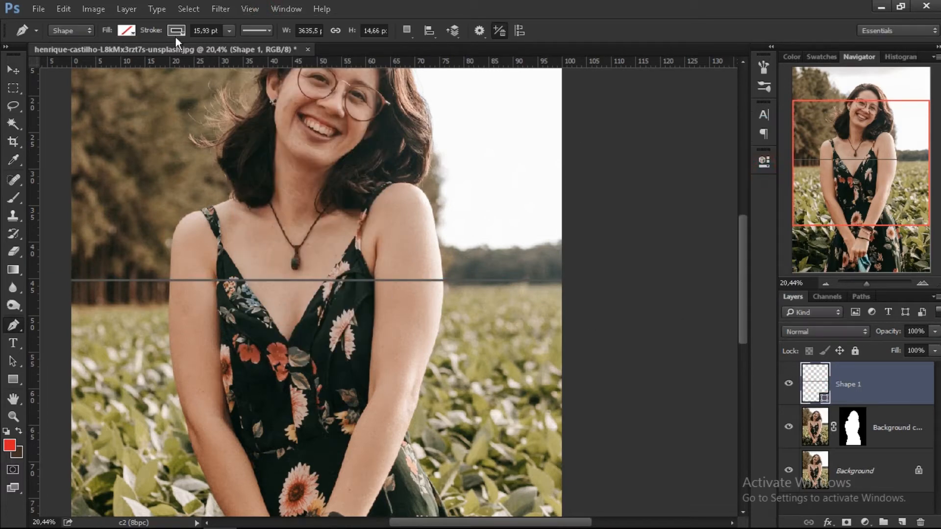
click(175, 33)
click(107, 128)
click(478, 6)
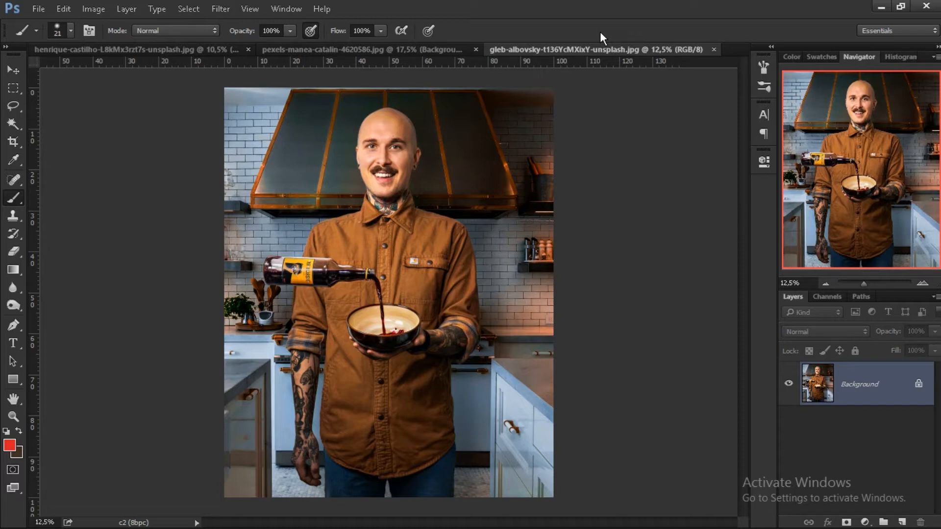
Add a new empty layer above the Background in the kitchen photo of the man
click(597, 30)
key(ctrl+shift+n)
key(Return)
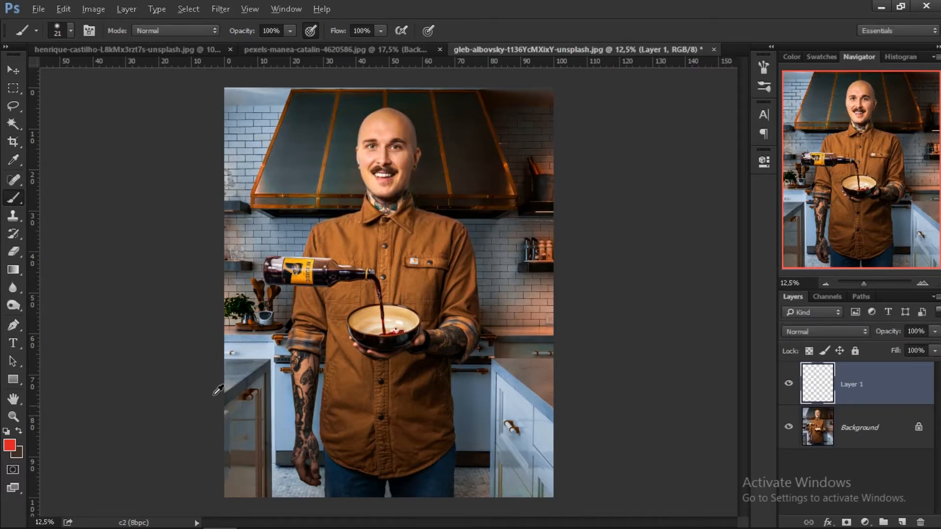
Draw a Pen tool shape line along the left countertop's upper edge, extended diagonally across the man to about 3394 × 2551 px
scroll(217, 391, up, 5)
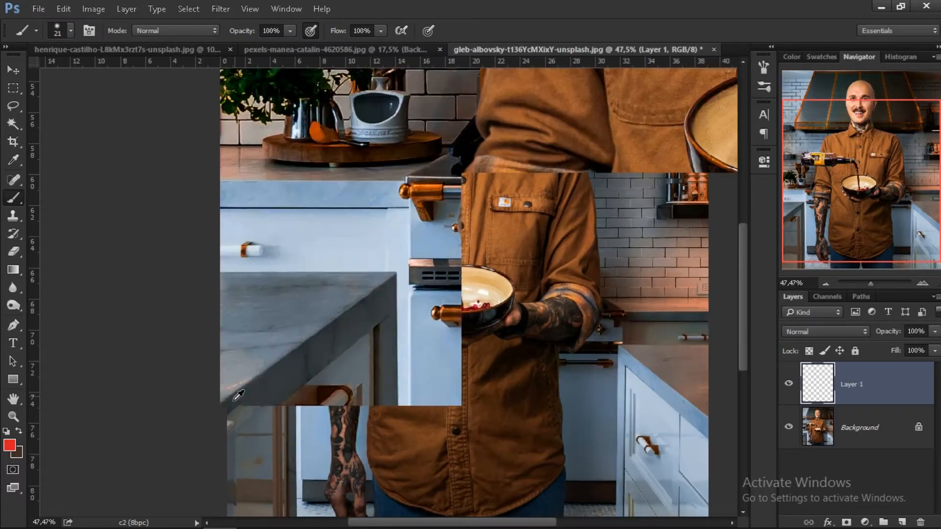
scroll(238, 395, up, 2)
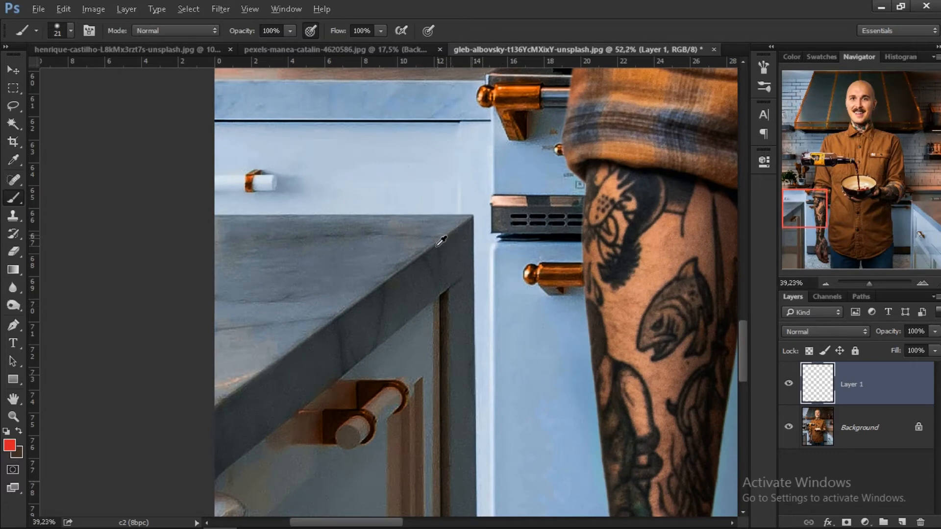
scroll(441, 240, down, 1)
key(p)
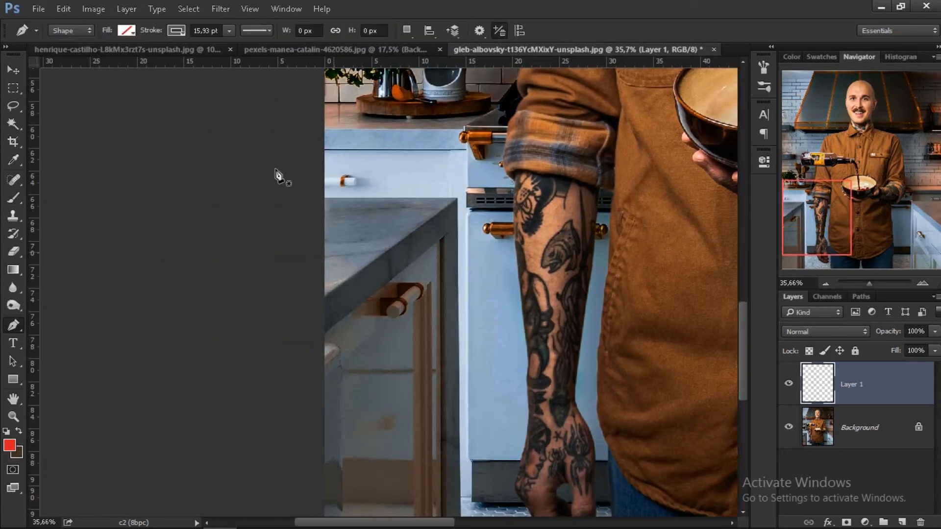
click(322, 302)
scroll(499, 193, down, 4)
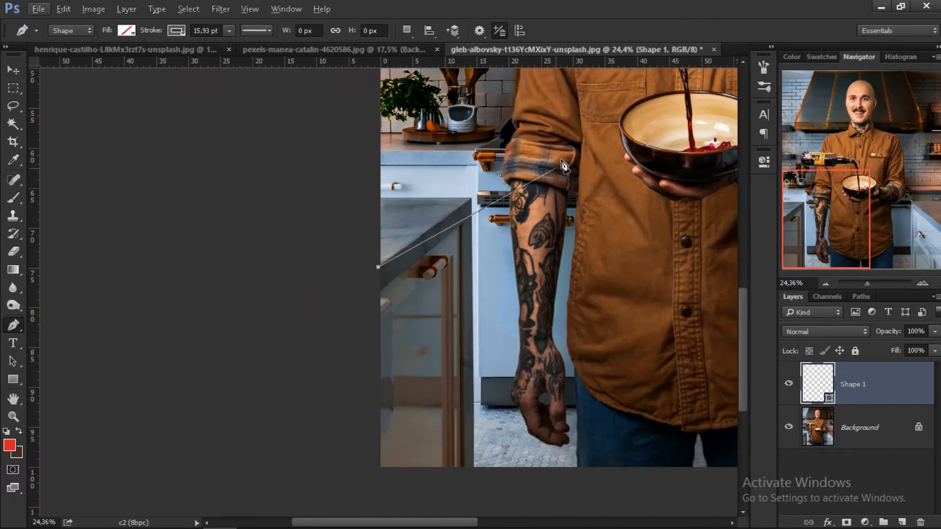
scroll(674, 105, down, 5)
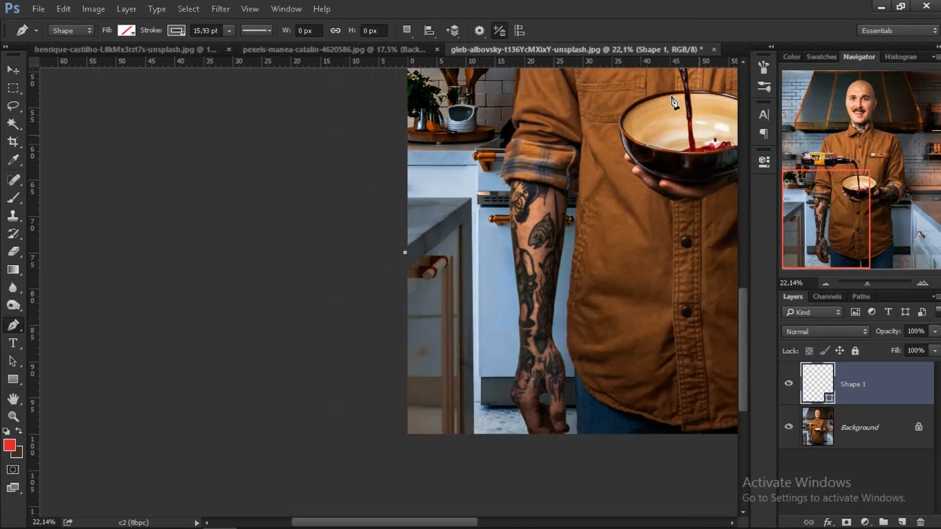
scroll(662, 127, up, 2)
scroll(652, 145, right, 6)
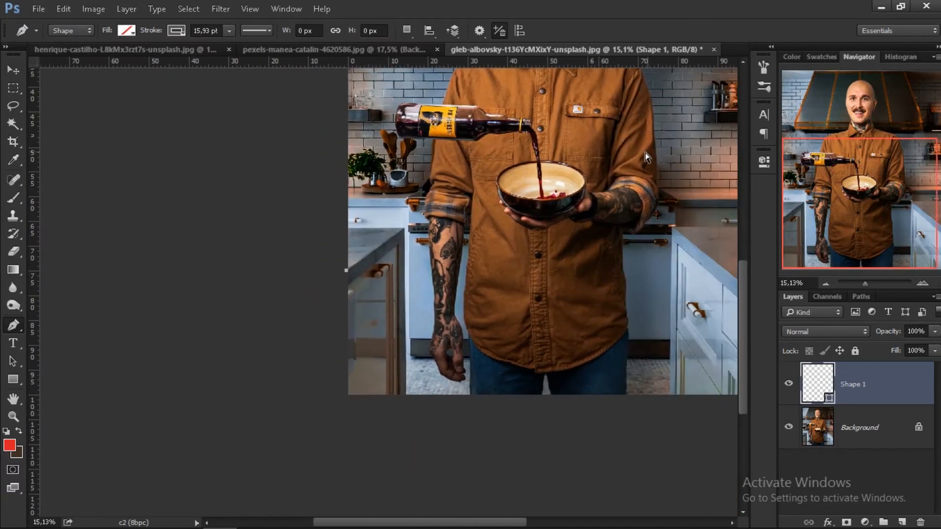
scroll(569, 189, up, 2)
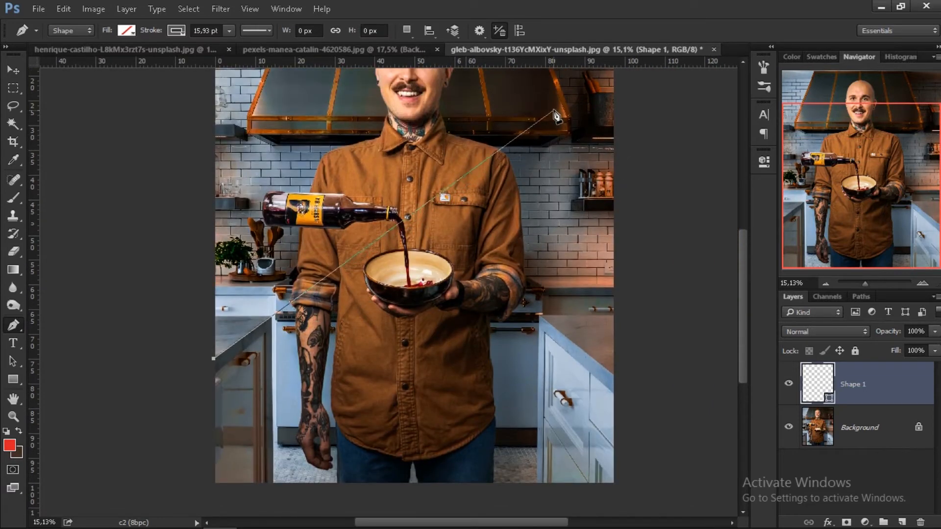
click(568, 92)
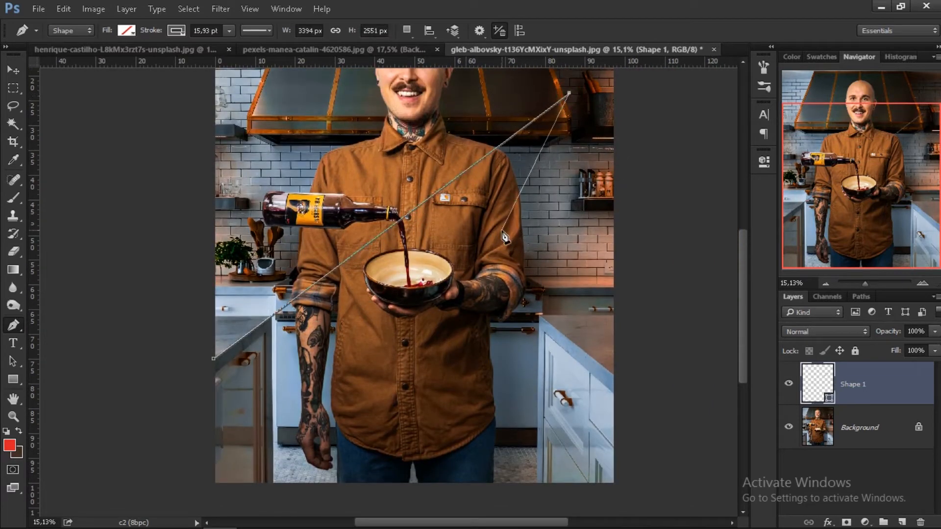
Set the diagonal line's stroke colour to red, try a different stroke width and undo that last change
click(176, 30)
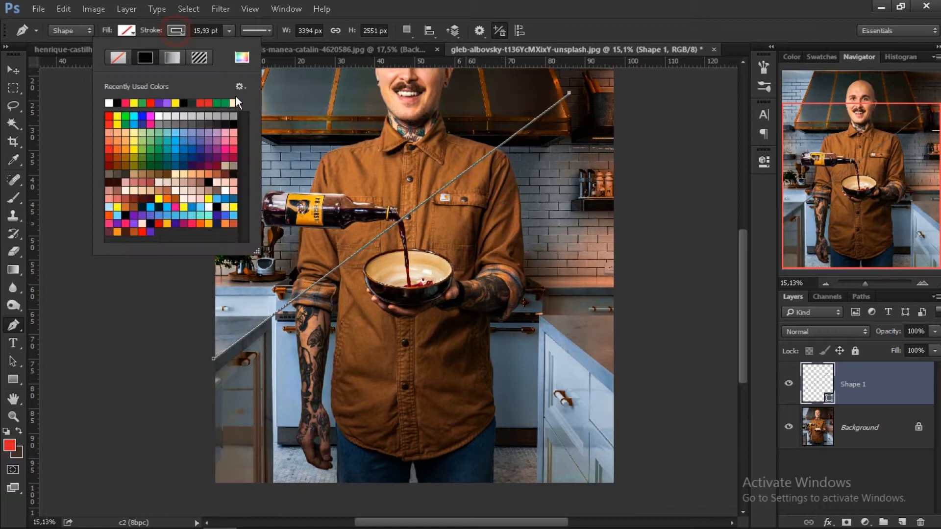
click(109, 115)
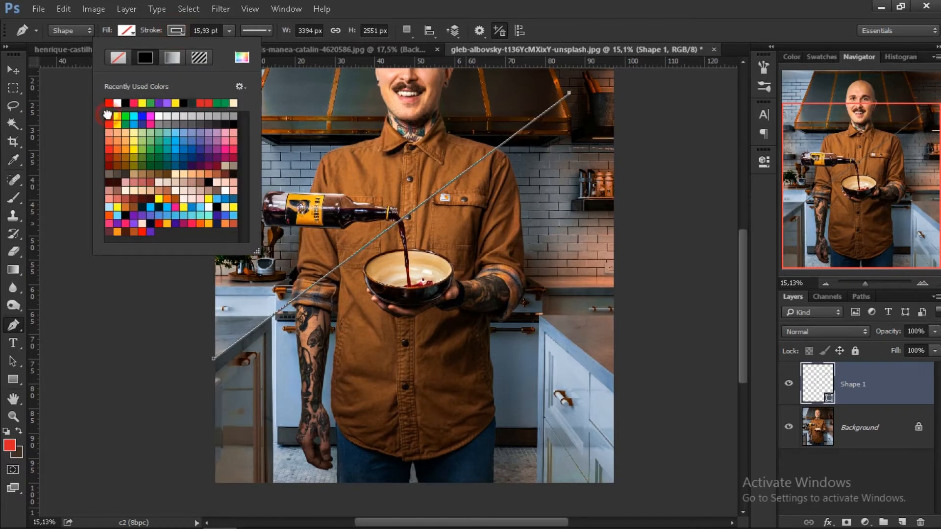
click(229, 31)
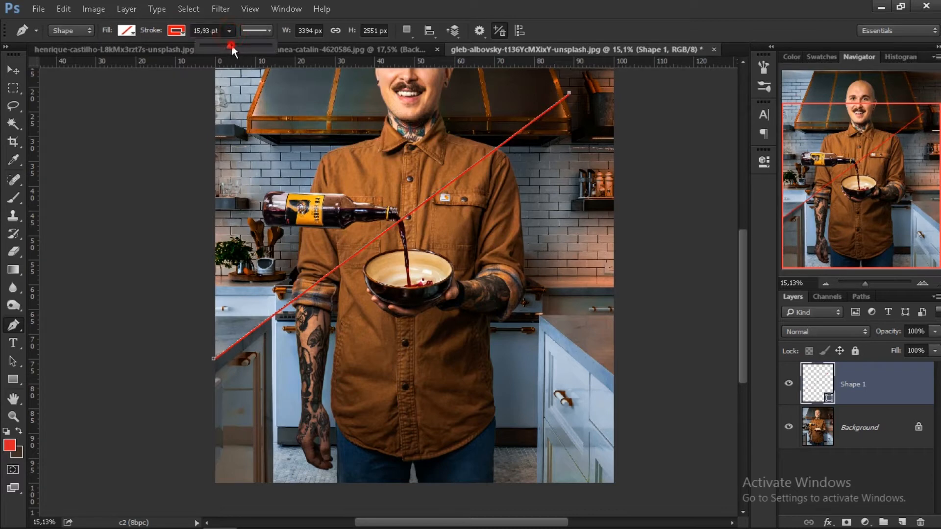
drag(232, 45, 240, 44)
click(593, 10)
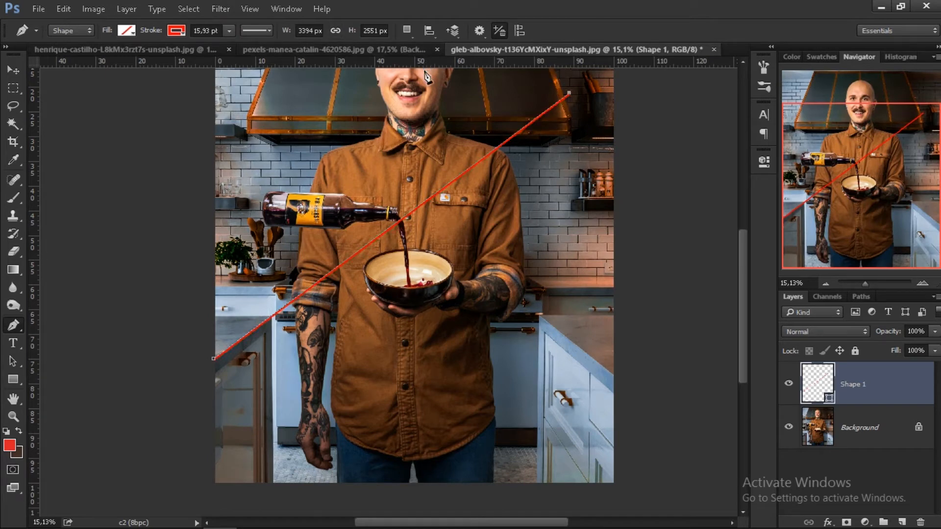
key(ctrl+z)
Change the stroke alignment of the red diagonal line and deselect its path
click(267, 31)
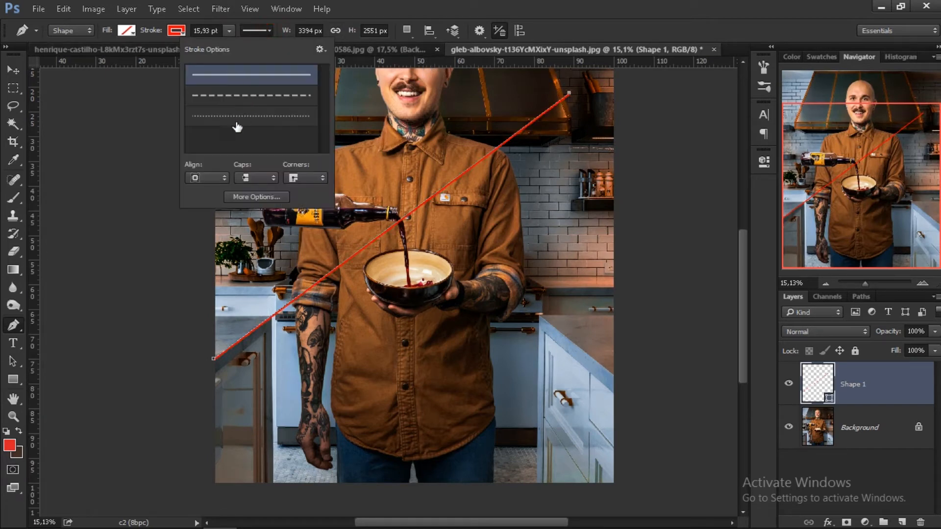
click(206, 178)
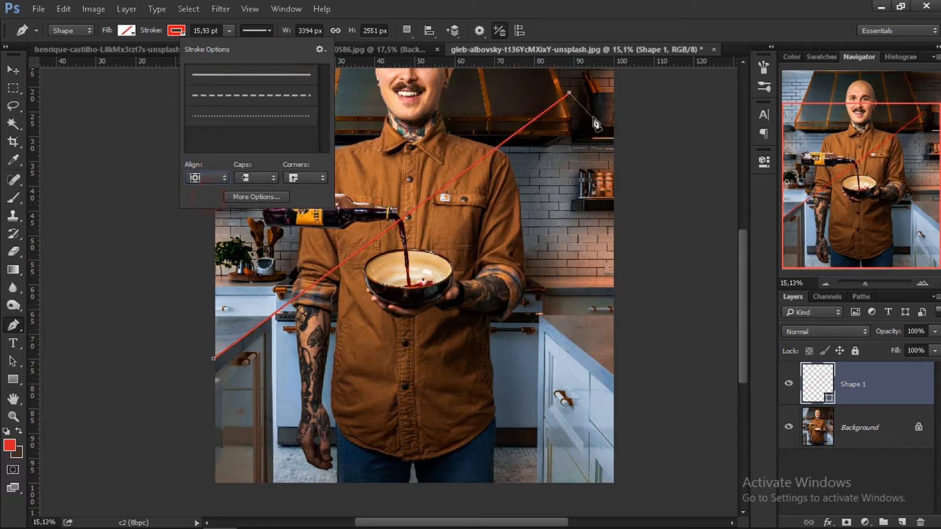
click(594, 16)
click(586, 157)
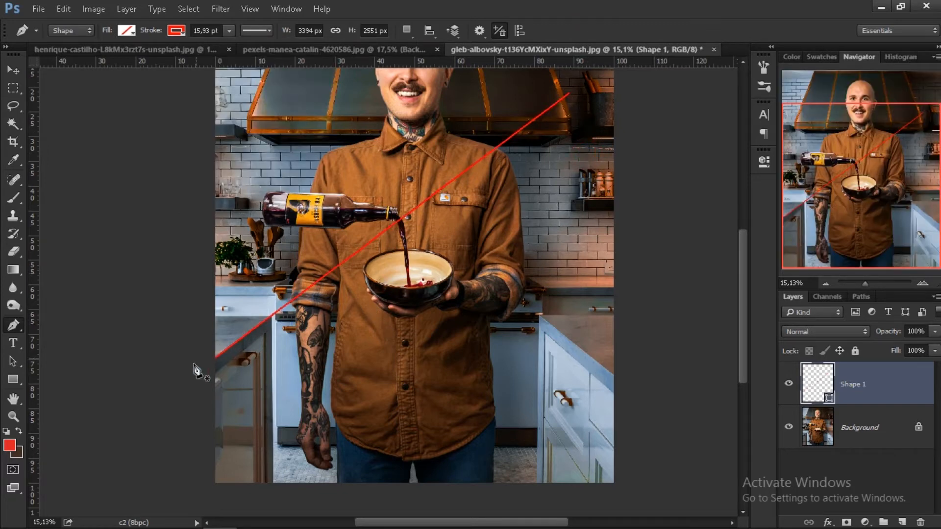
Draw a second red line along the right countertop's edge, extended diagonally across the man to about 3003 × 2515 px
scroll(604, 373, up, 5)
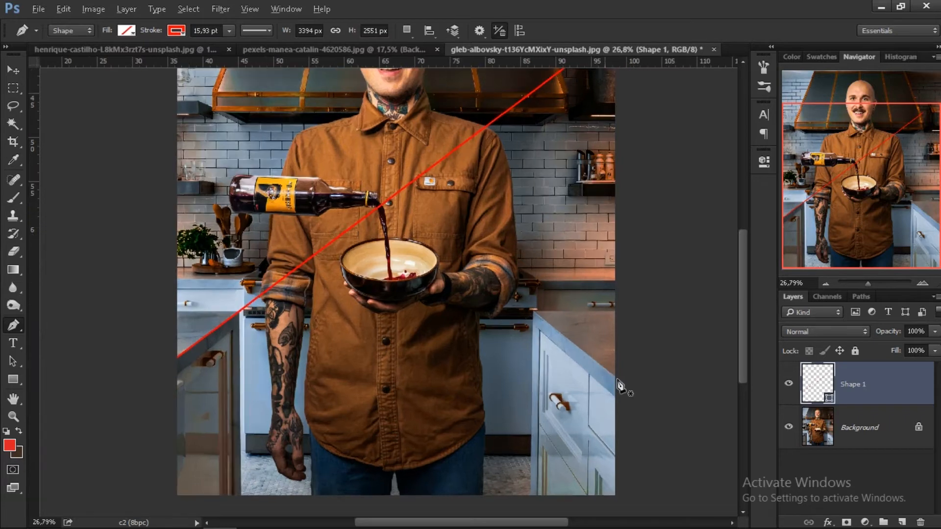
click(632, 390)
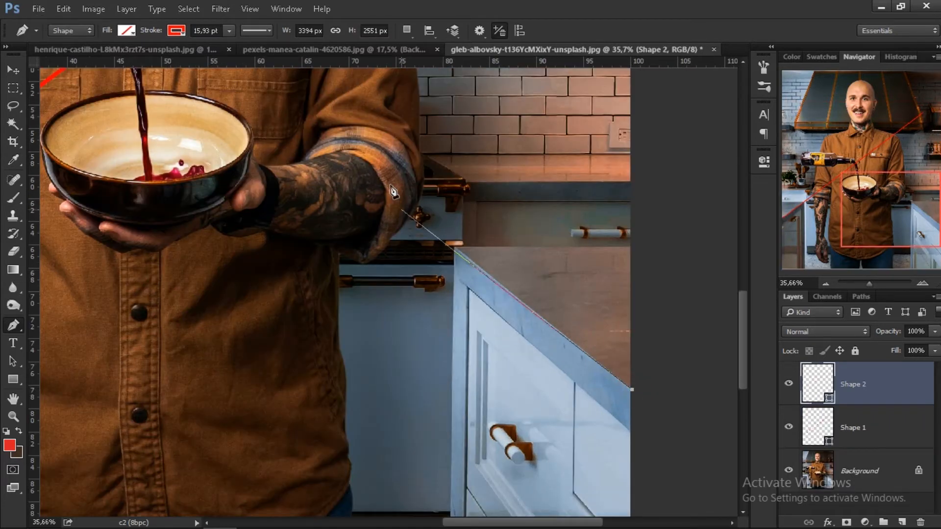
scroll(326, 147, down, 5)
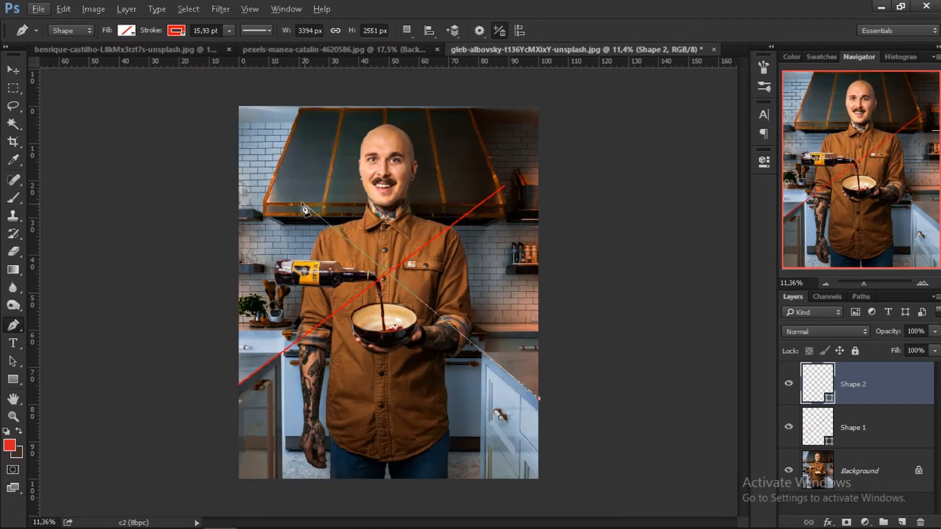
click(303, 203)
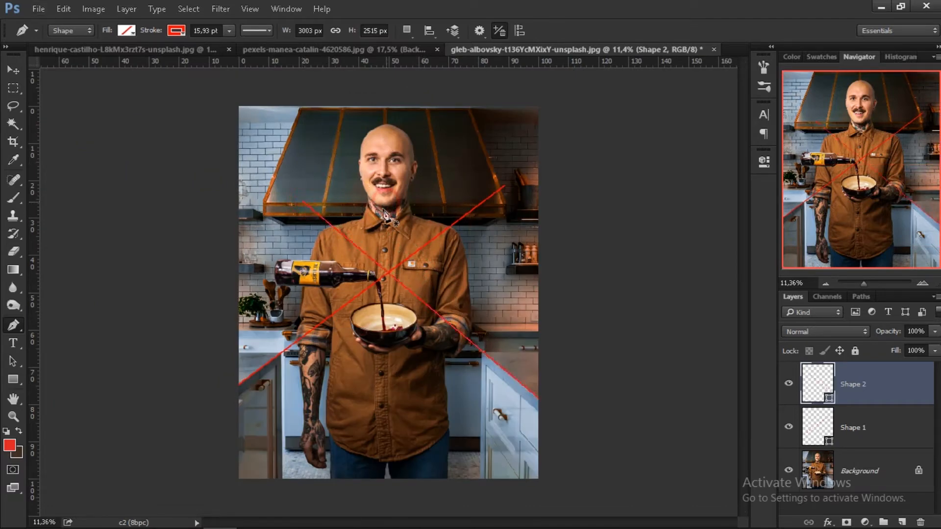
Draw a third red line from the left countertop's lower edge, extended past the photo's opposite side to about 4641 × 3884 px
scroll(240, 412, up, 5)
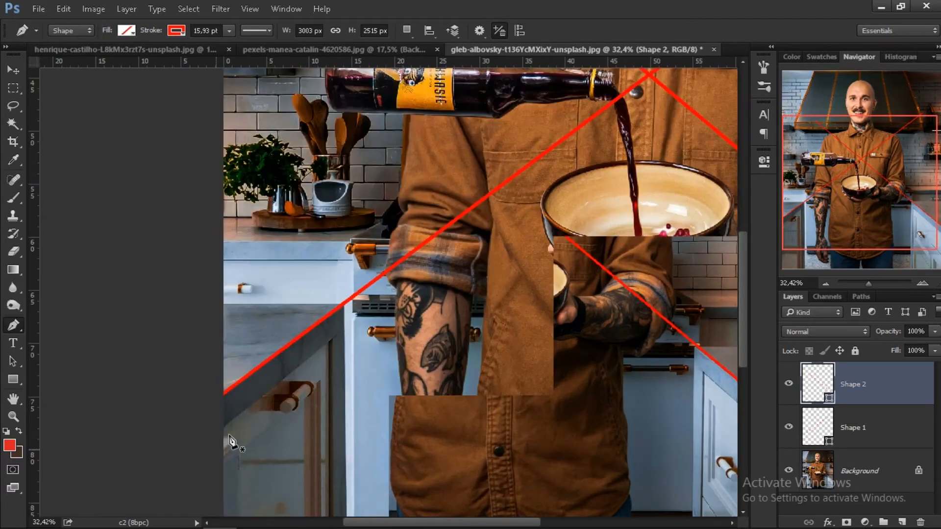
scroll(229, 436, up, 1)
click(220, 453)
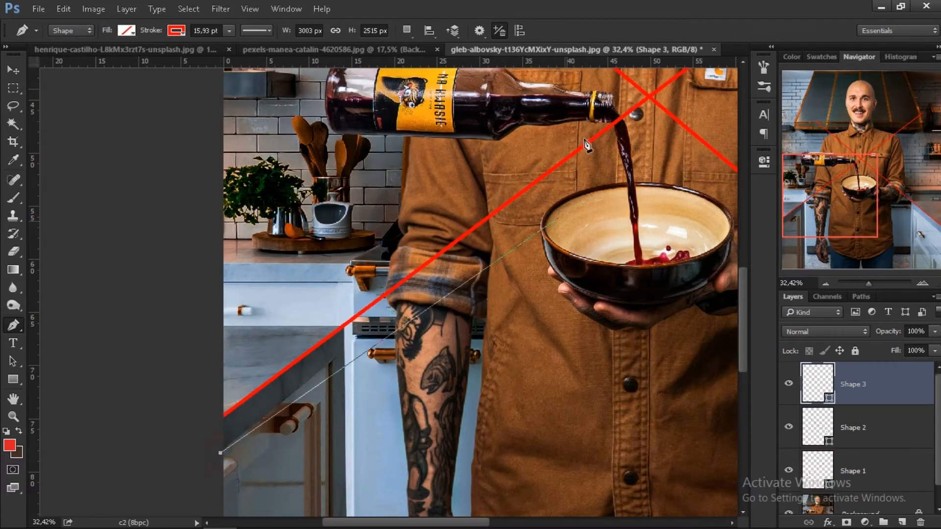
scroll(687, 96, down, 2)
scroll(687, 96, down, 2)
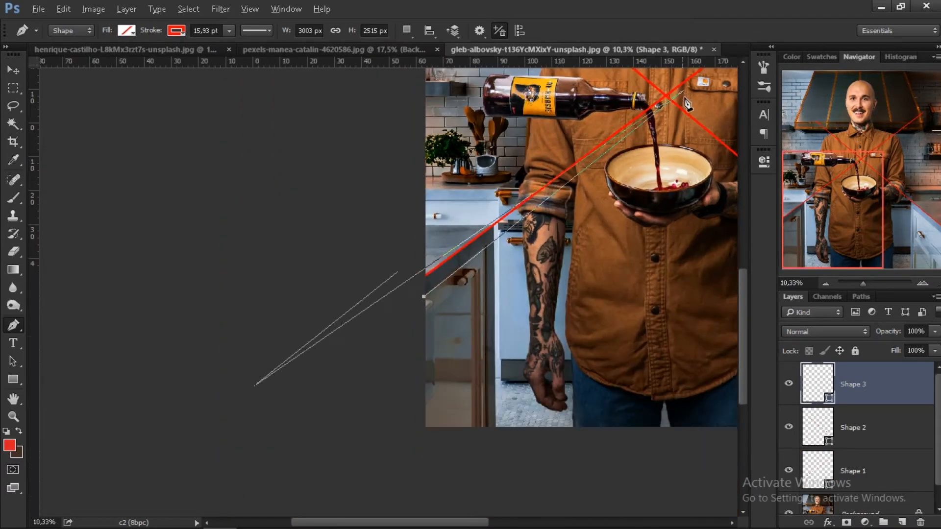
click(584, 112)
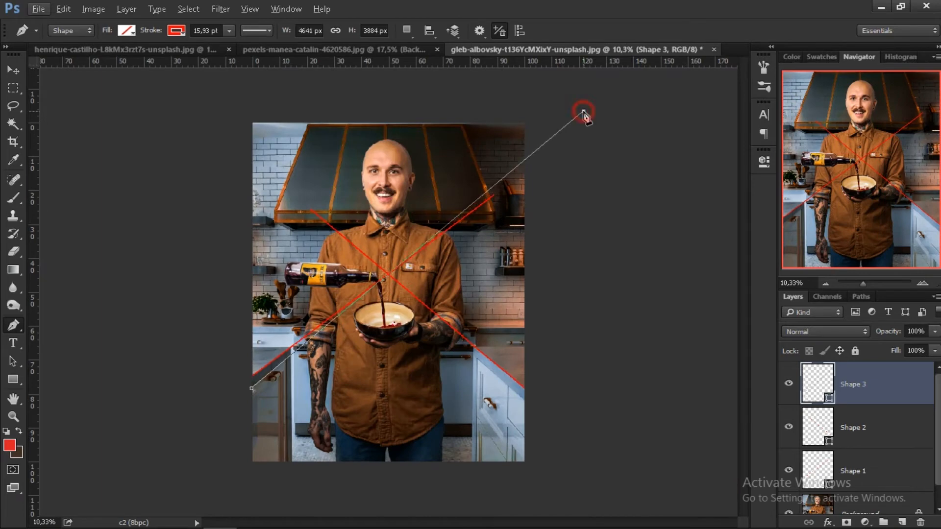
Place a horizontal guide through the point where the three red perspective lines cross
scroll(252, 420, up, 4)
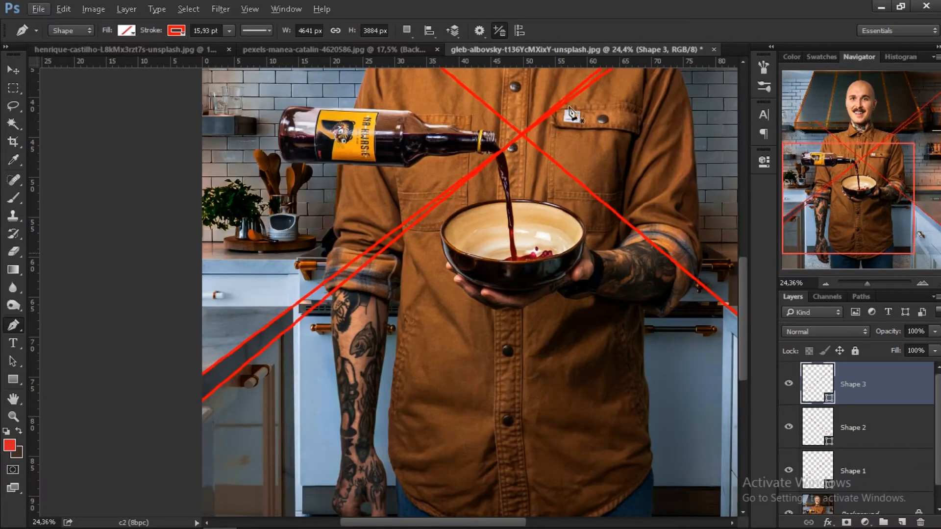
scroll(553, 128, up, 2)
scroll(490, 225, up, 5)
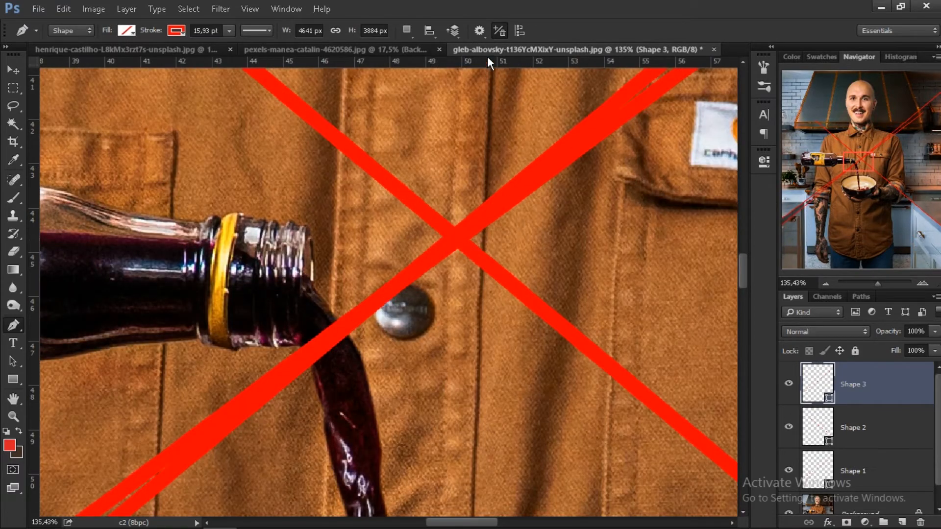
drag(488, 57, 493, 240)
scroll(496, 243, down, 3)
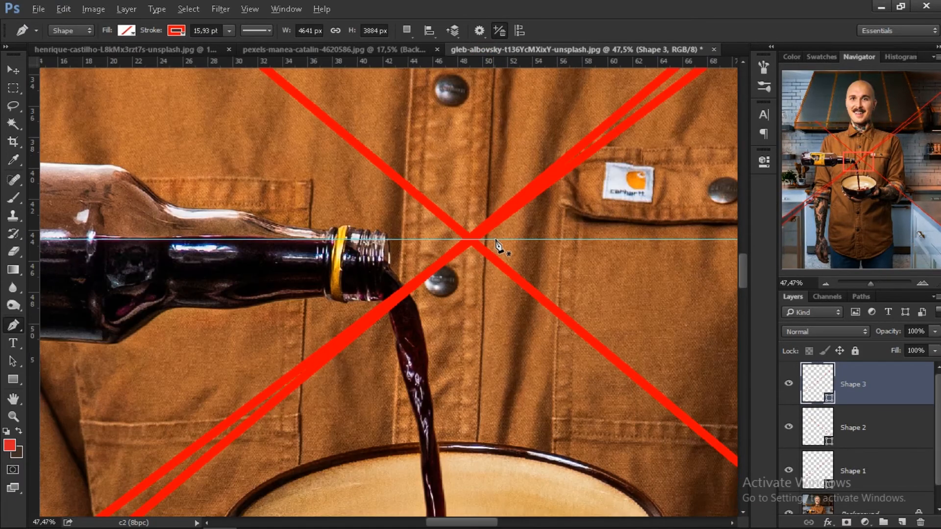
Draw a horizontal red line about 3994 px long along the guide, spanning the full width of the kitchen photo
scroll(496, 243, down, 3)
click(243, 242)
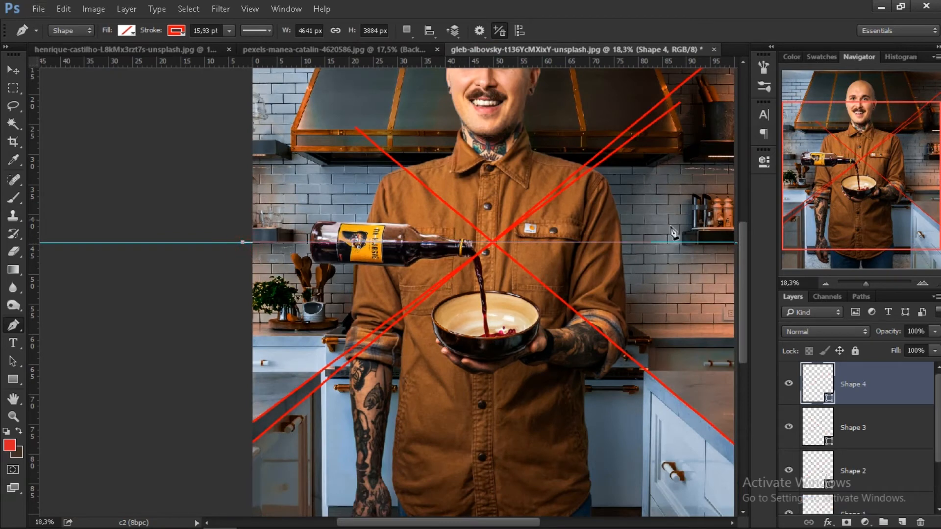
scroll(705, 241, down, 1)
scroll(707, 240, right, 3)
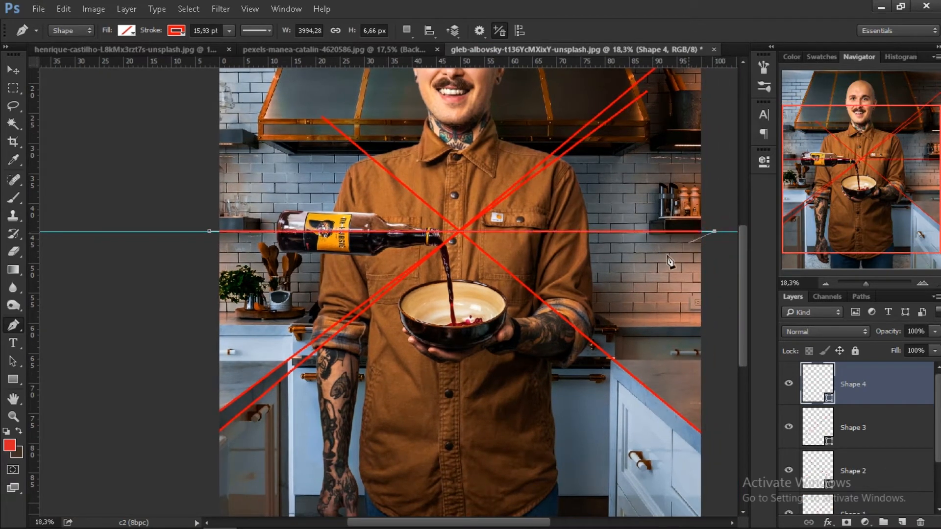
Delete the three diagonal perspective line layers, Shape 1 to Shape 3
click(895, 427)
scroll(895, 427, down, 2)
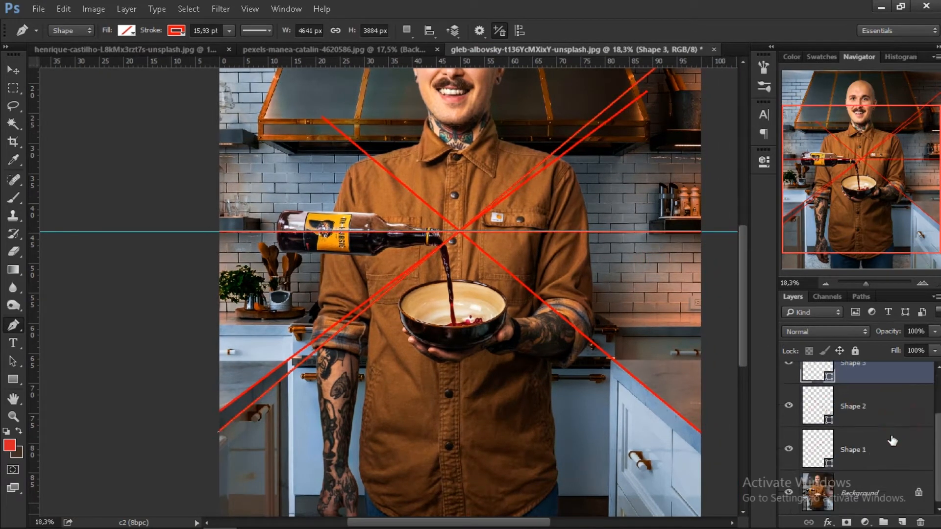
shift+click(888, 450)
key(Delete)
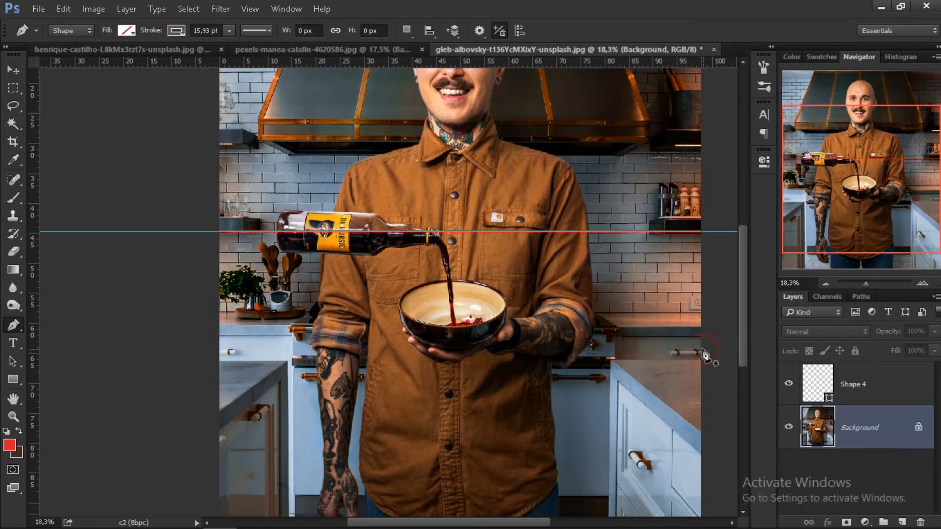
With the horizontal line's layer selected, clear the guide and open the stroke width setting
click(846, 381)
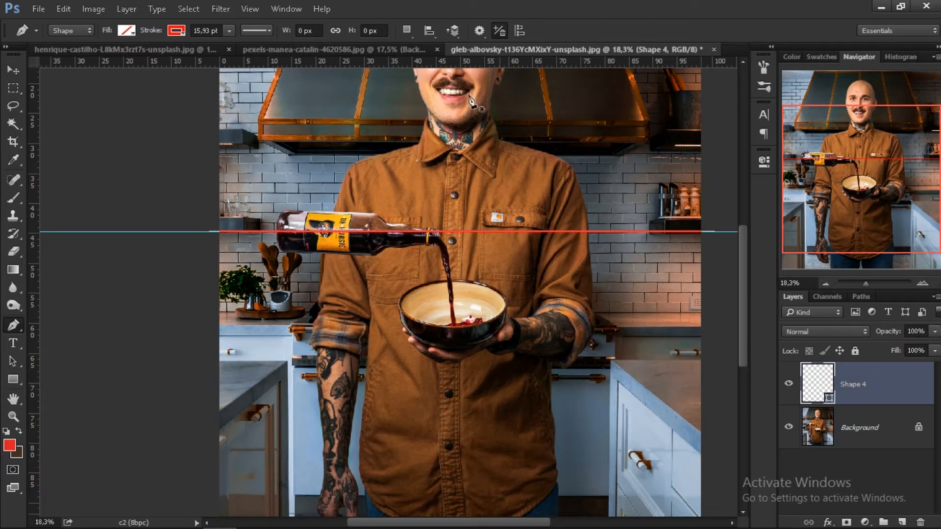
click(221, 9)
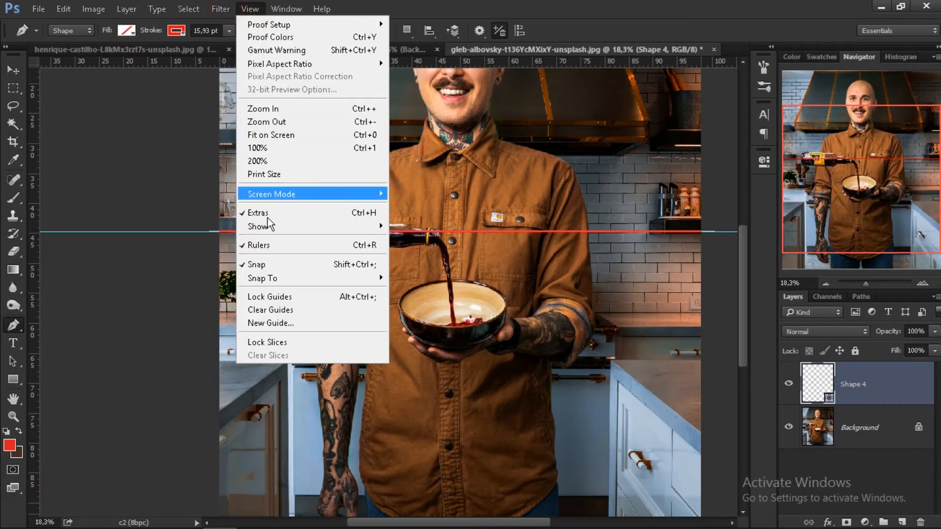
click(269, 310)
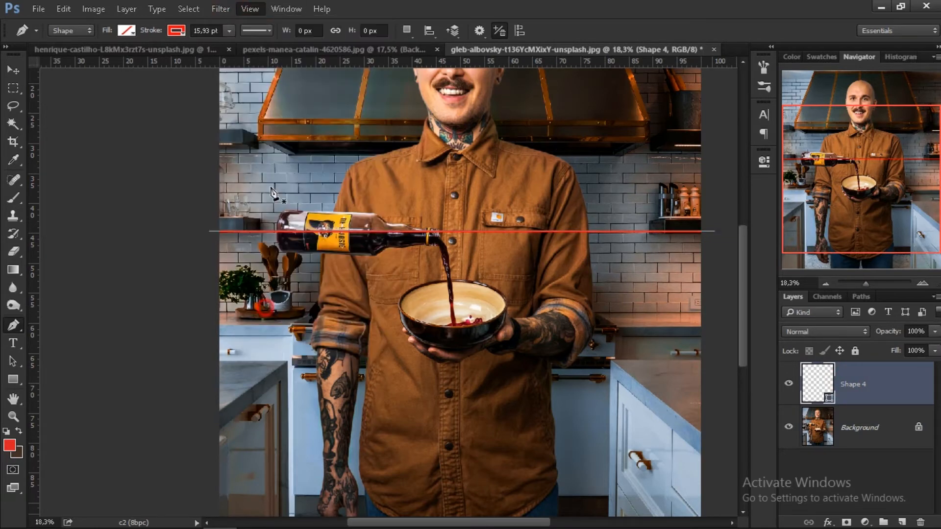
click(228, 31)
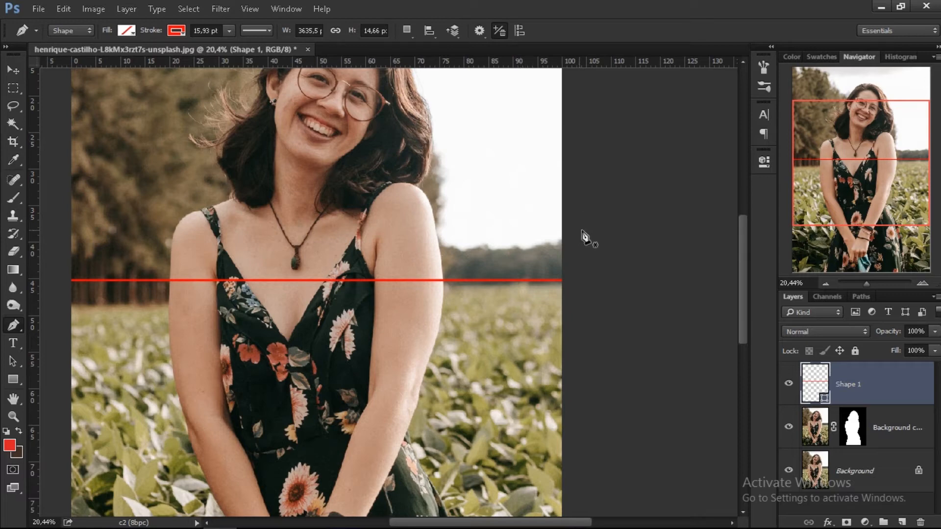
Open the poppy field photo pexels-manea-catalin-4620586 as a second document
scroll(512, 362, down, 3)
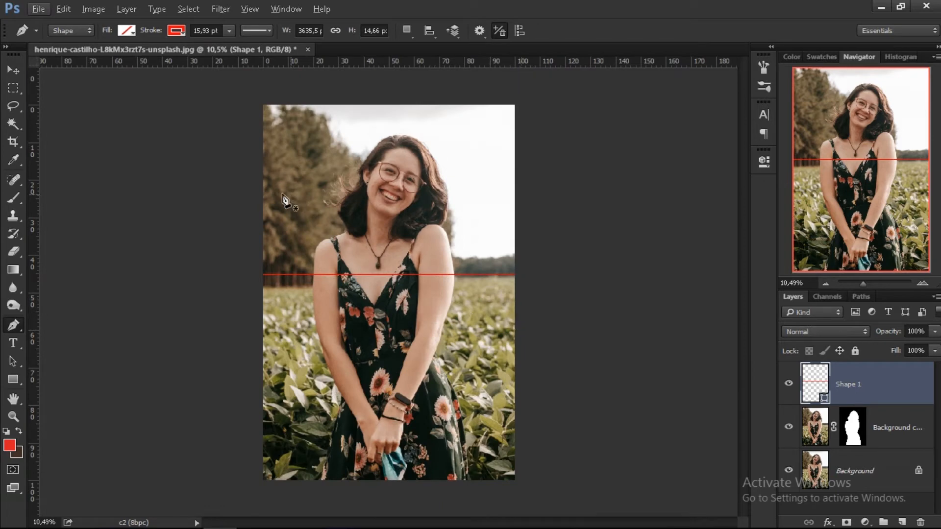
click(28, 10)
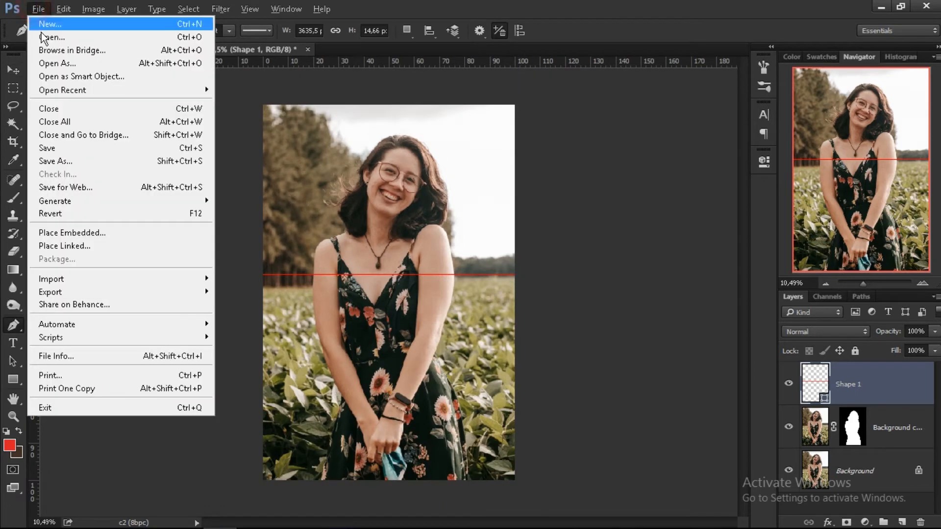
click(283, 129)
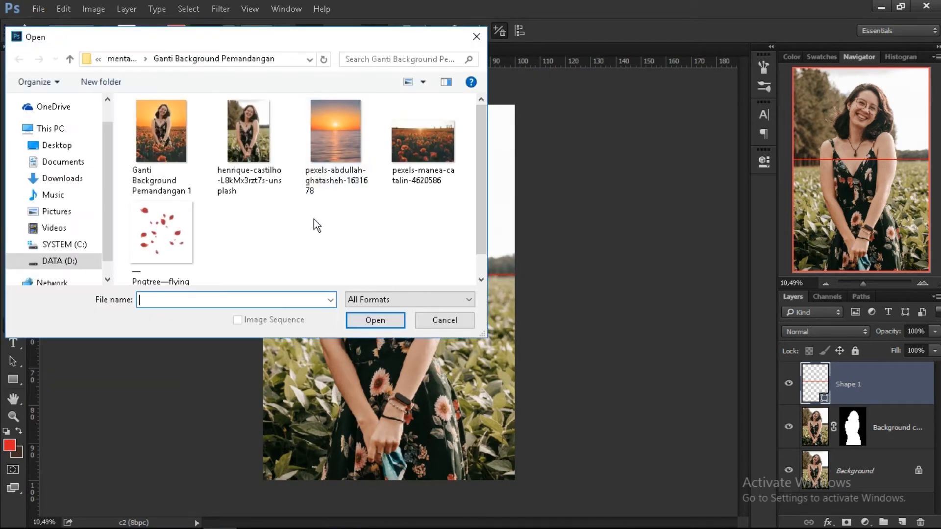
click(410, 146)
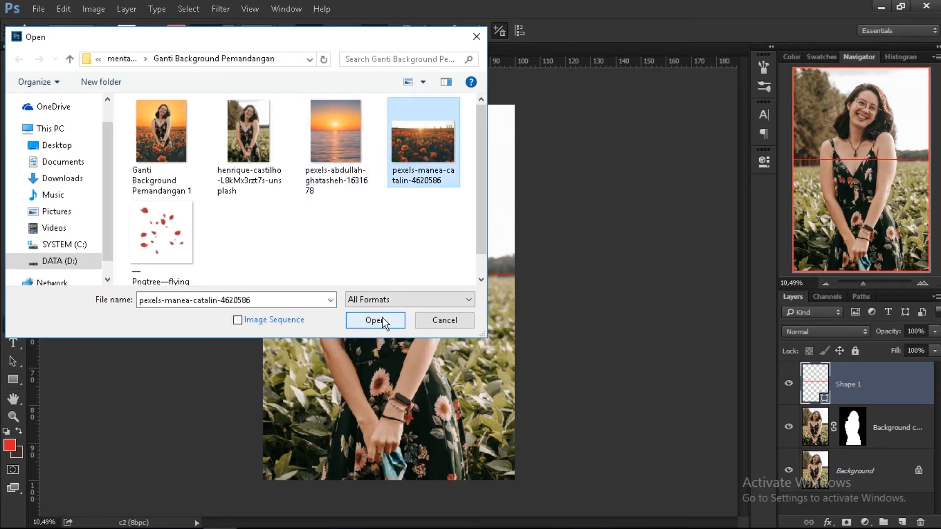
click(375, 321)
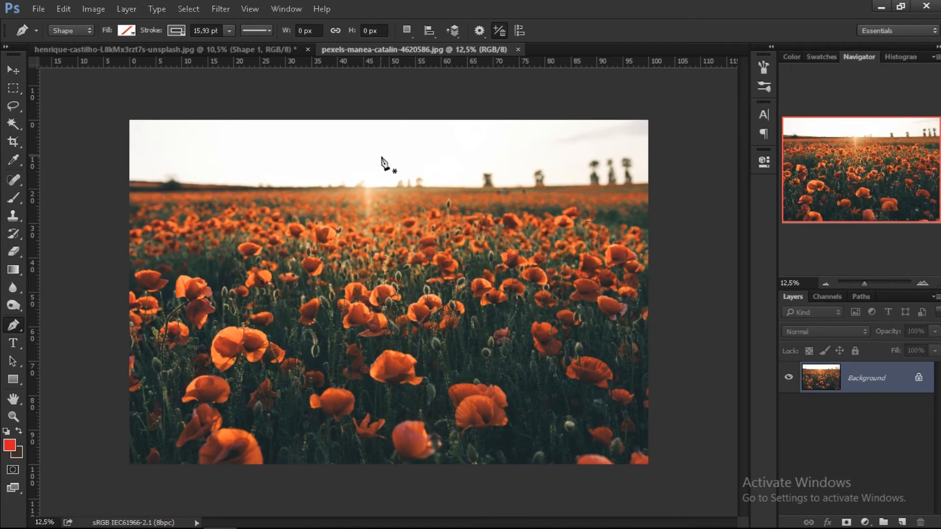
Draw a horizontal line about 6367 px long across the poppy field's horizon, aligned with a temporary guide at about 19.2%
scroll(383, 164, up, 5)
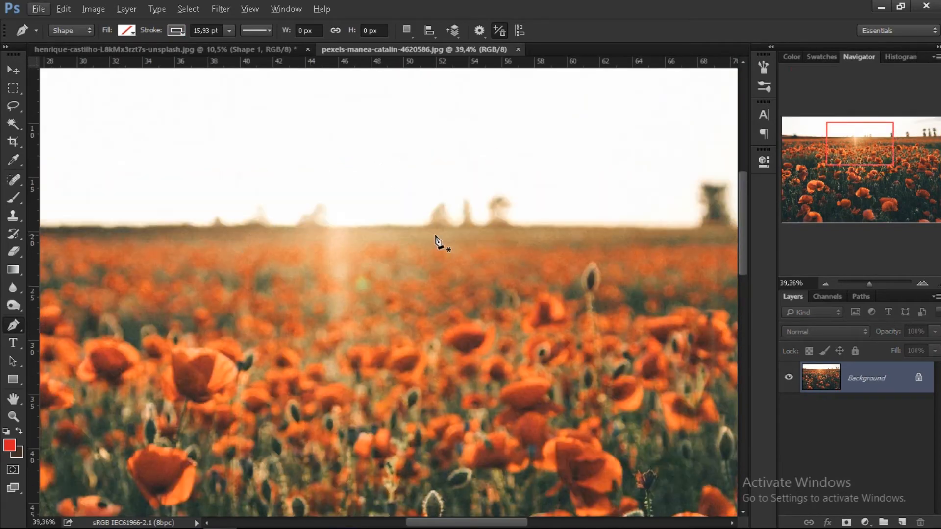
drag(422, 61, 452, 224)
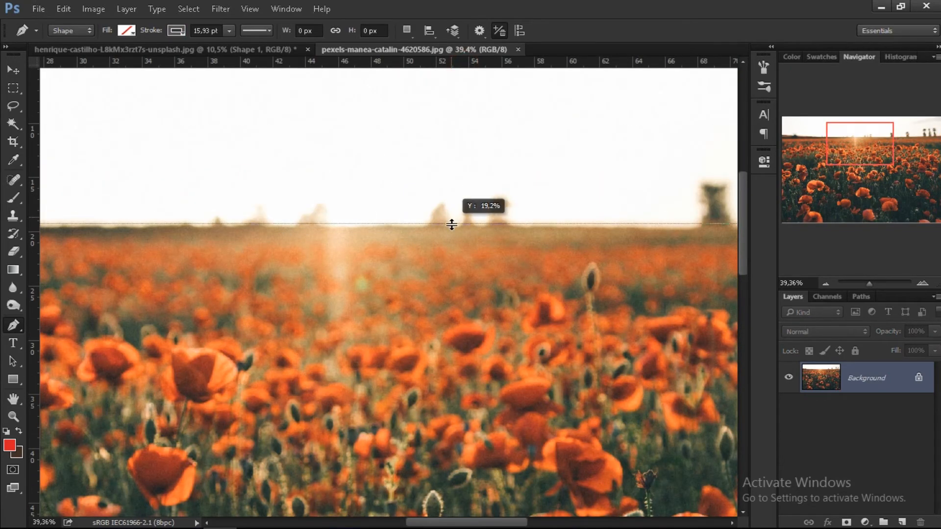
scroll(451, 224, down, 5)
click(136, 196)
click(639, 196)
click(230, 9)
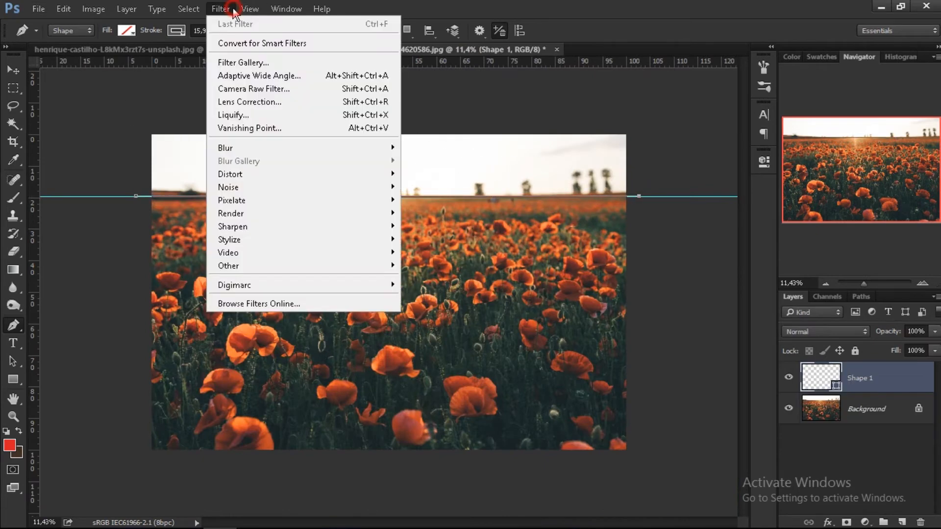
click(309, 312)
Try yellow and pink stroke colours on the poppy field's horizon line
click(177, 30)
click(187, 174)
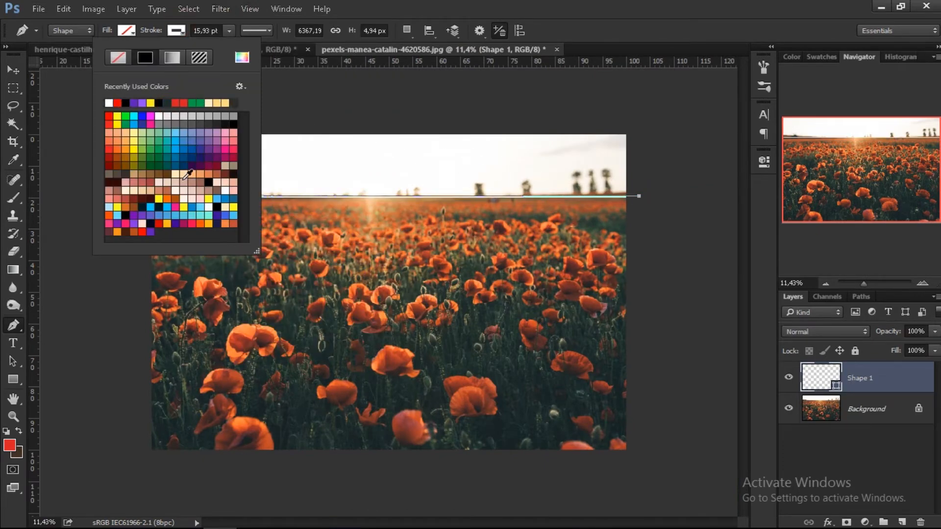
click(152, 149)
click(120, 116)
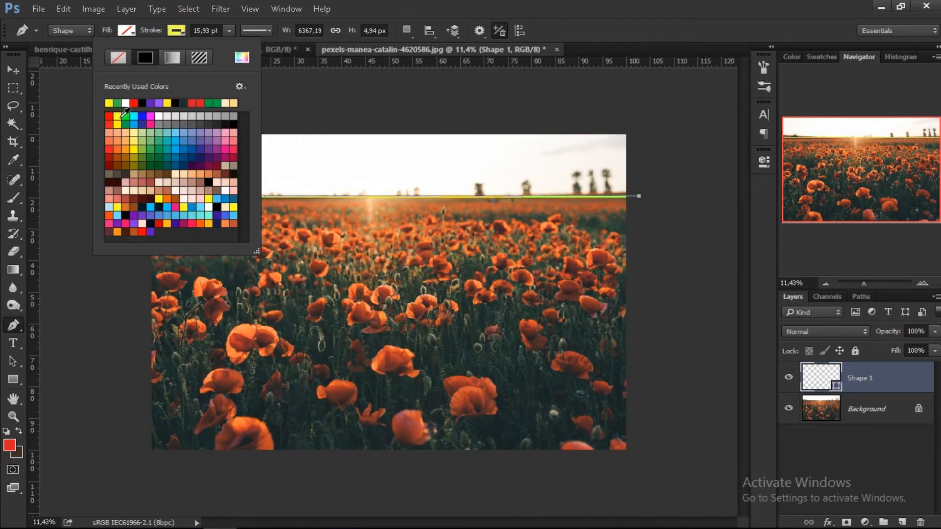
click(192, 224)
key(Return)
scroll(393, 184, up, 5)
scroll(392, 184, down, 5)
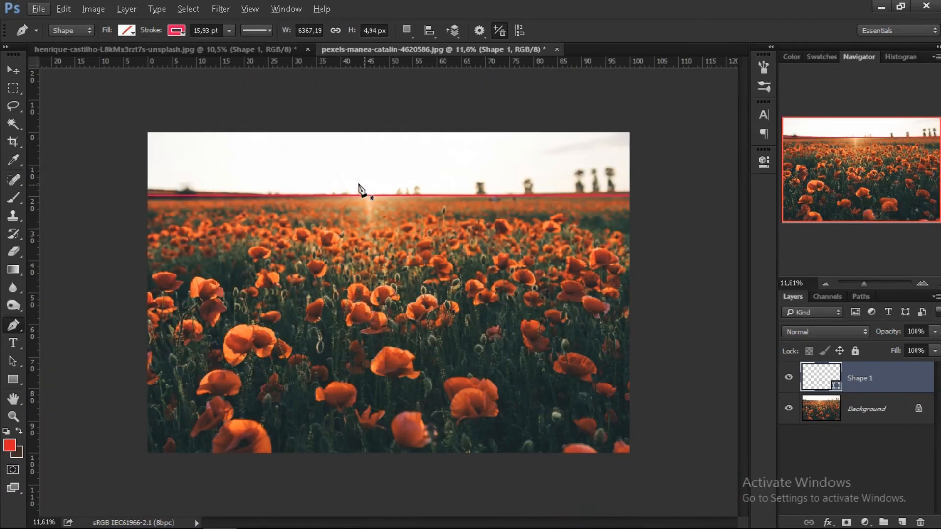
Set the stroke colour of the poppy field's horizon line to white
click(176, 30)
click(135, 102)
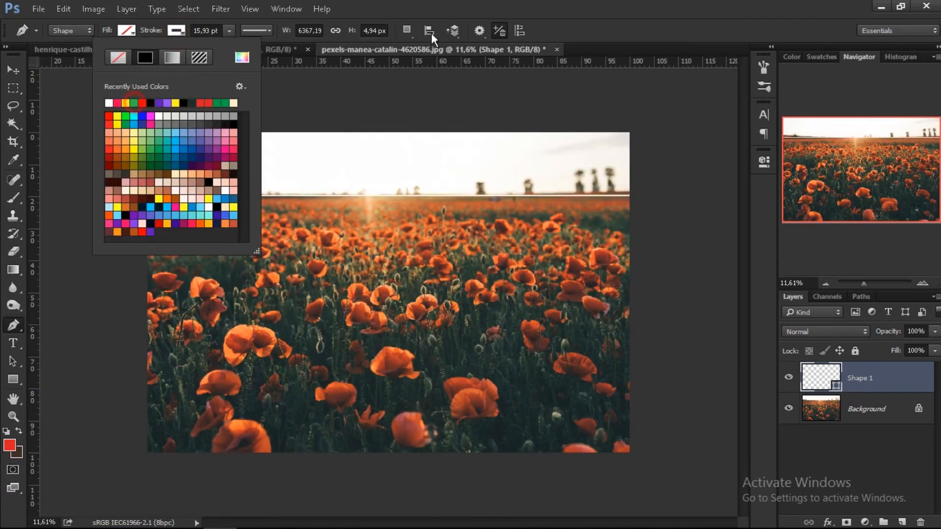
key(Return)
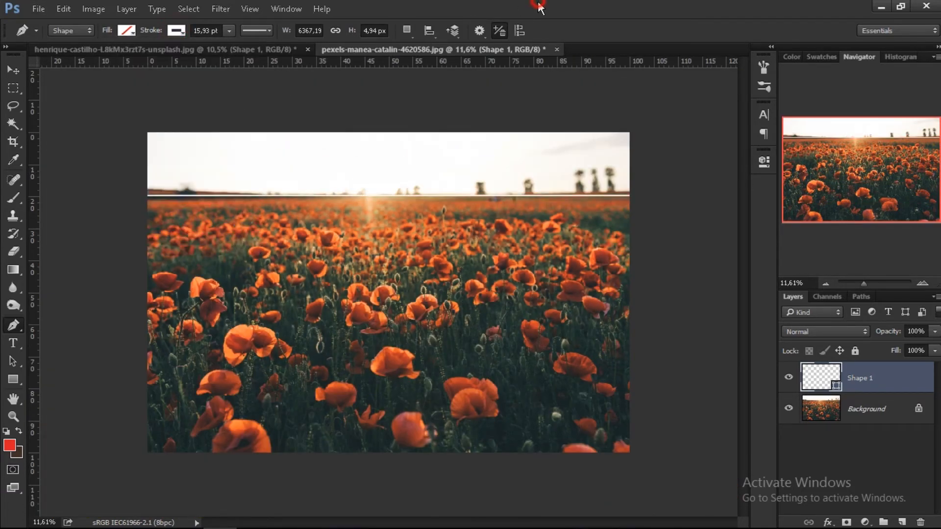
Copy the masked woman layer and her red horizon line from the portrait document into the poppy field document
click(225, 49)
key(v)
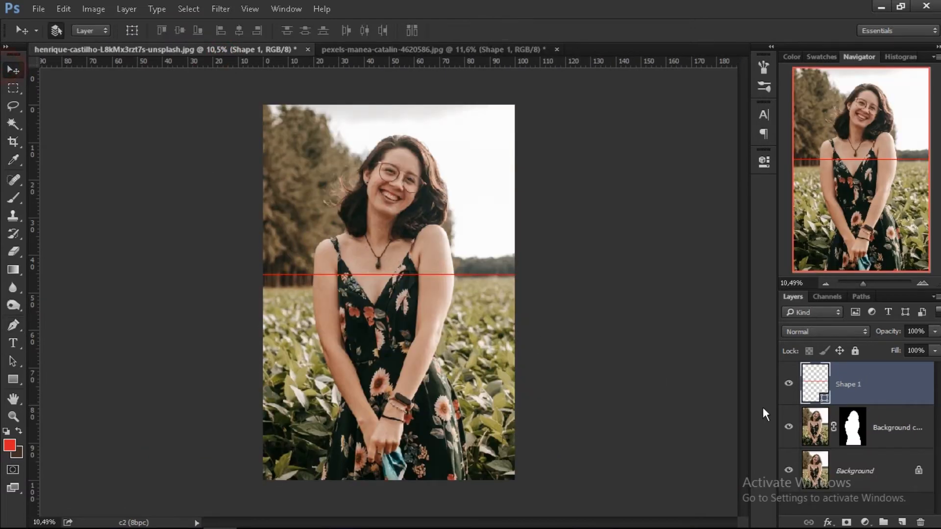
shift+click(892, 427)
drag(388, 234, 372, 269)
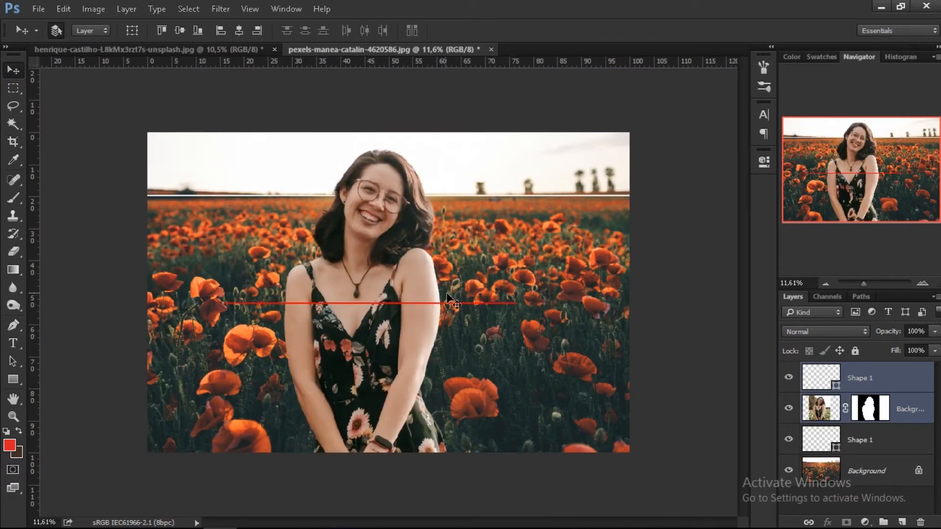
Move the woman and her red line up together until the red line overlaps the poppy field's white horizon line
drag(348, 327, 357, 231)
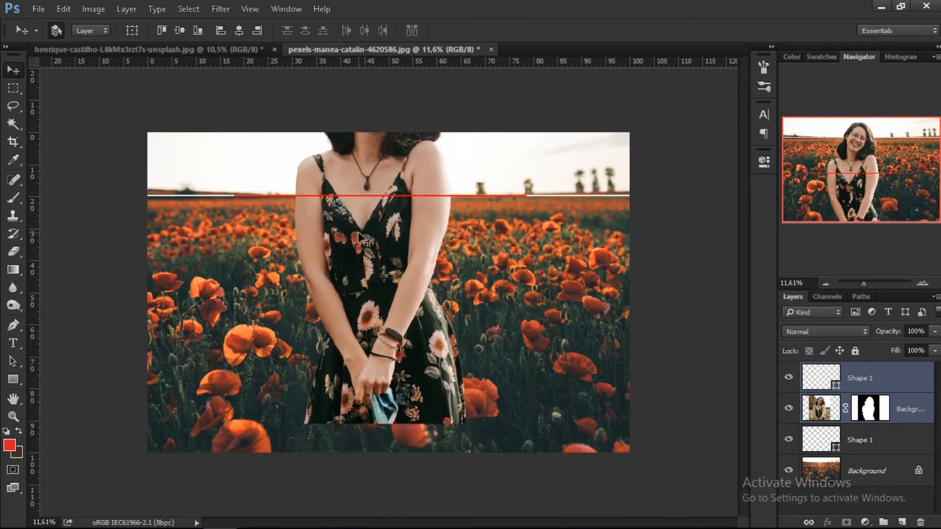
scroll(360, 207, up, 1)
scroll(361, 208, up, 5)
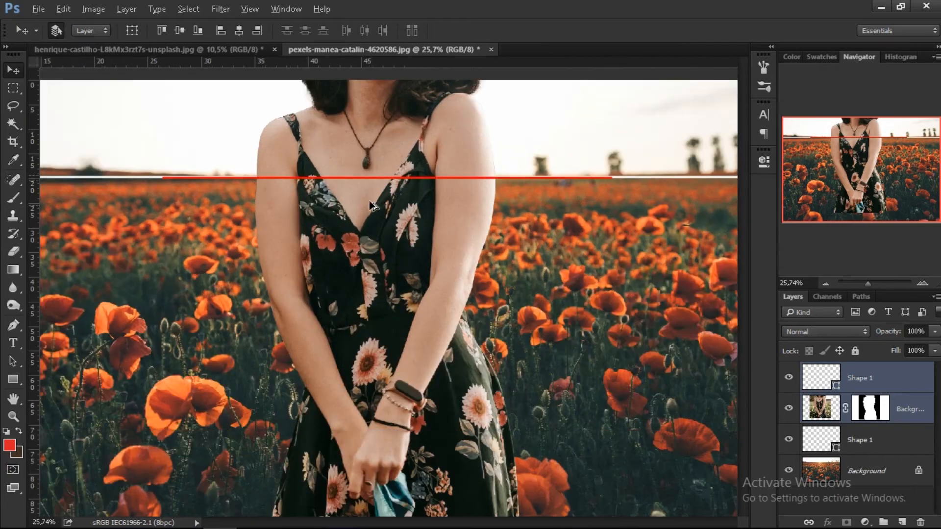
scroll(426, 169, down, 10)
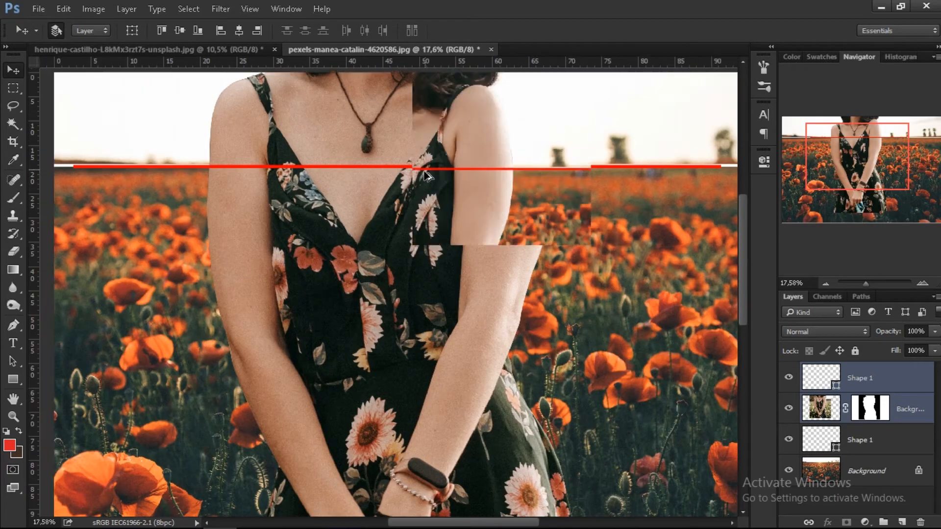
scroll(425, 175, up, 3)
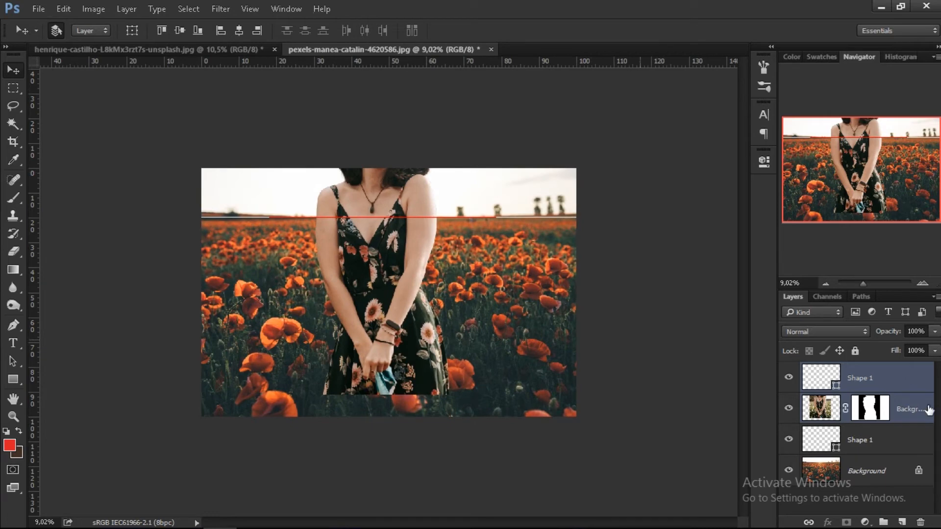
Unlock the poppy field background and shift all four layers down together until the woman's head fits within the canvas
click(919, 472)
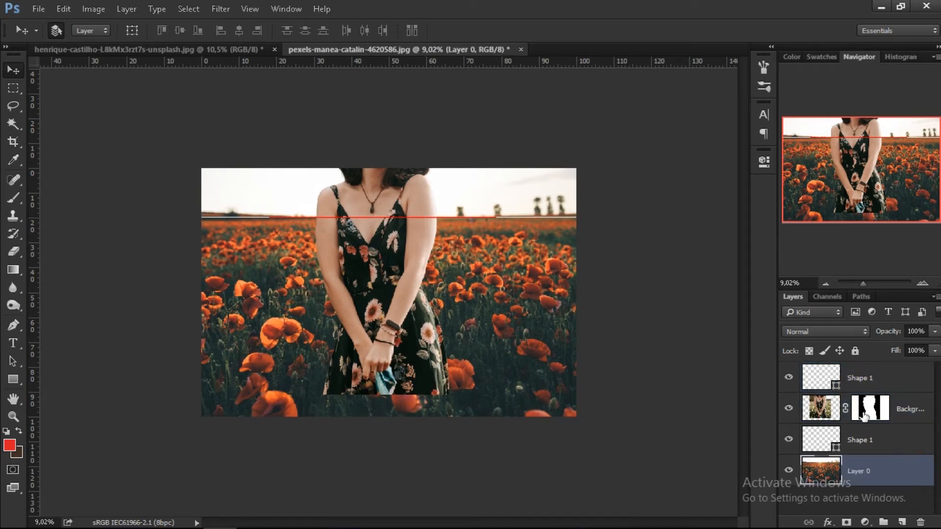
shift+click(895, 382)
key(ctrl+t)
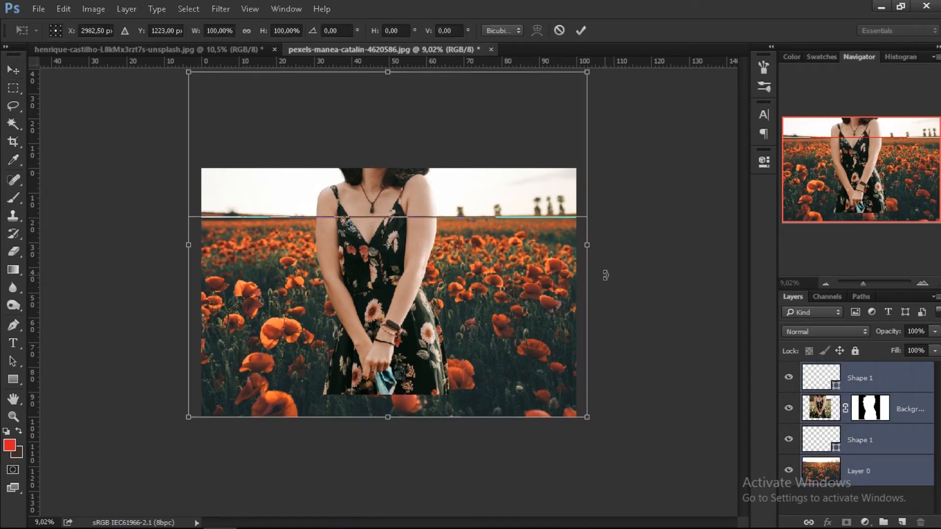
key(shift+Down)
key(shift+Down)
key(shift+Down)
key(shift+Down)
key(shift+Down)
key(shift+Down)
key(shift+Down)
key(shift+Down)
key(shift+Down)
key(shift+Down)
key(shift+Down)
key(shift+Down)
key(shift+Down)
key(shift+Down)
key(shift+Down)
key(shift+Down)
key(shift+Down)
key(shift+Down)
key(shift+Down)
key(shift+Down)
key(shift+Down)
key(shift+Down)
key(shift+Down)
key(shift+Down)
key(shift+Down)
key(shift+Down)
key(shift+Down)
key(shift+Down)
key(shift+Down)
key(shift+Down)
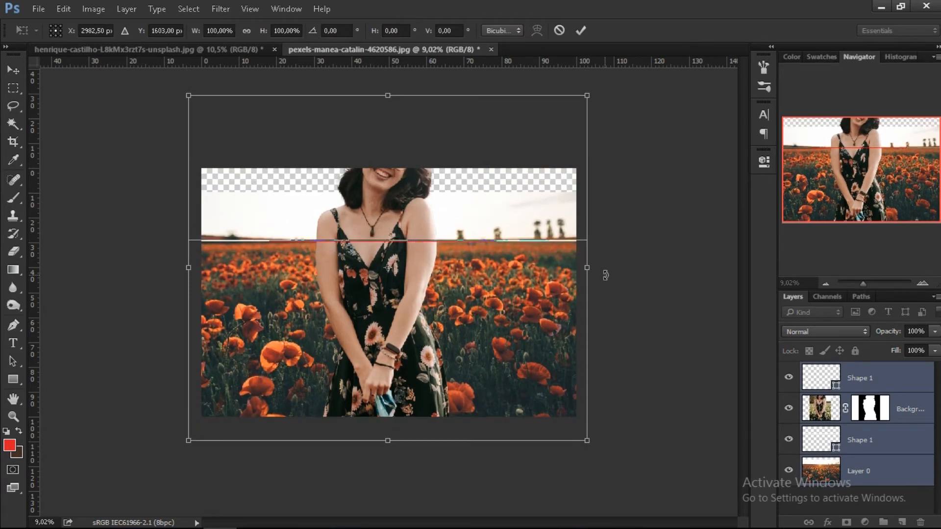
key(shift+Down)
key(shift+Down)
key(shift+Down)
key(shift+Down)
key(shift+Down)
key(shift+Down)
key(shift+Down)
key(shift+Down)
key(shift+Down)
key(shift+Down)
key(shift+Down)
key(shift+Down)
key(shift+Down)
key(shift+Down)
key(shift+Down)
key(shift+Down)
key(shift+Down)
key(shift+Down)
key(shift+Down)
key(shift+Down)
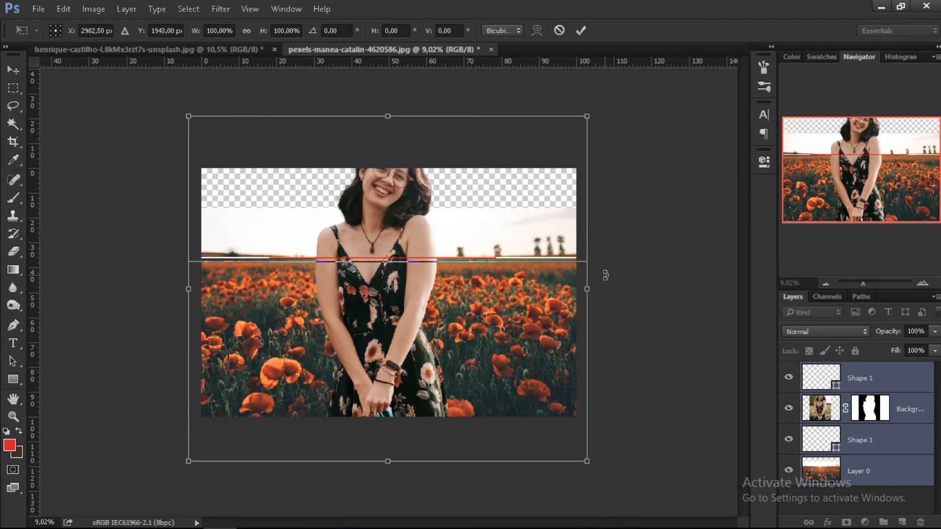
key(shift+Down)
key(shift+Down)
key(shift+Down)
key(shift+Down)
key(shift+Down)
key(shift+Down)
key(shift+Down)
key(shift+Down)
key(shift+Down)
key(shift+Down)
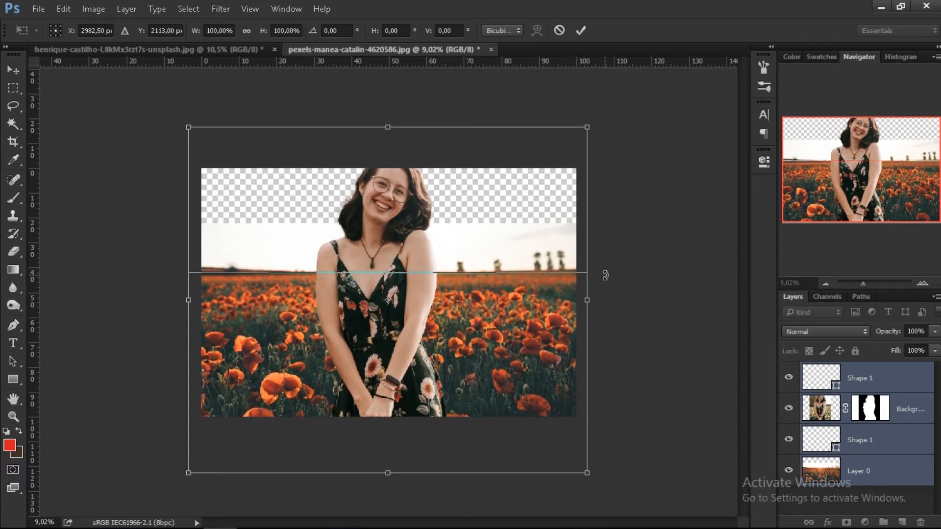
key(Return)
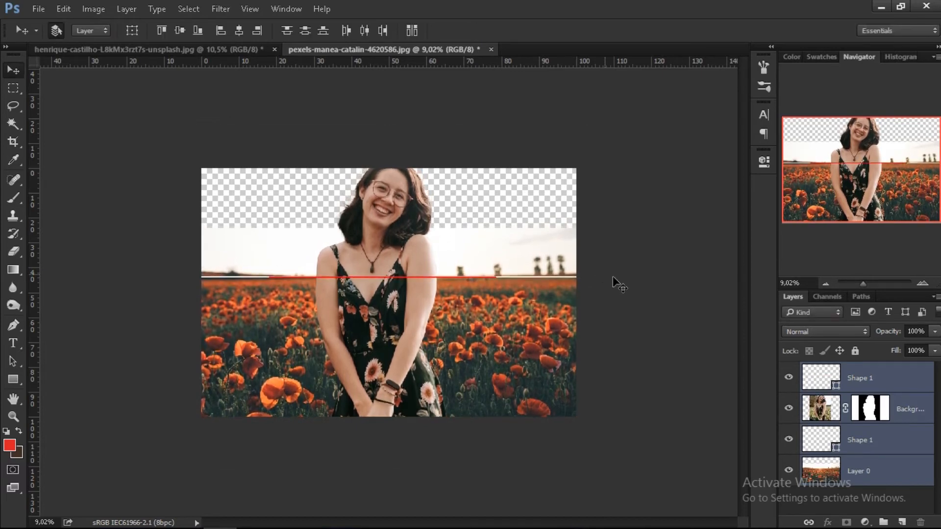
Start a free transform on the woman's layer alone and place its reference point on the red horizon line
click(861, 408)
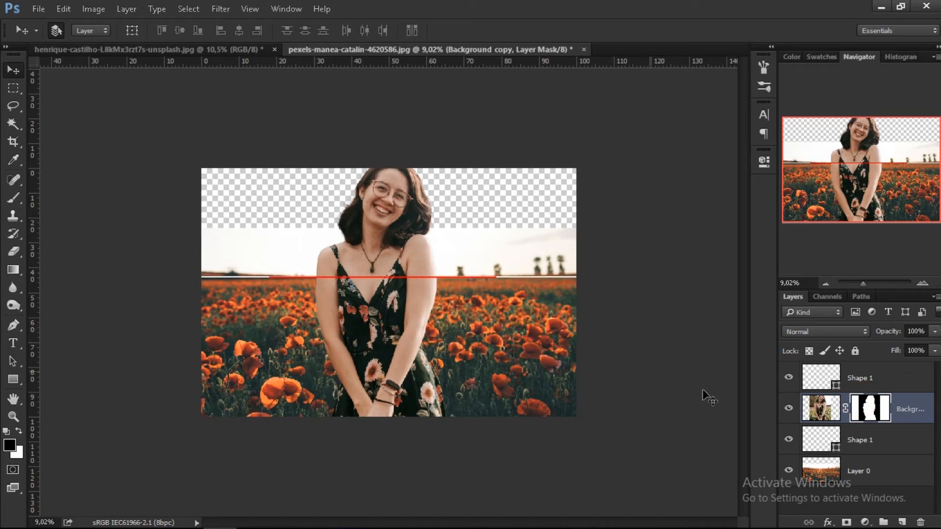
click(881, 447)
click(914, 421)
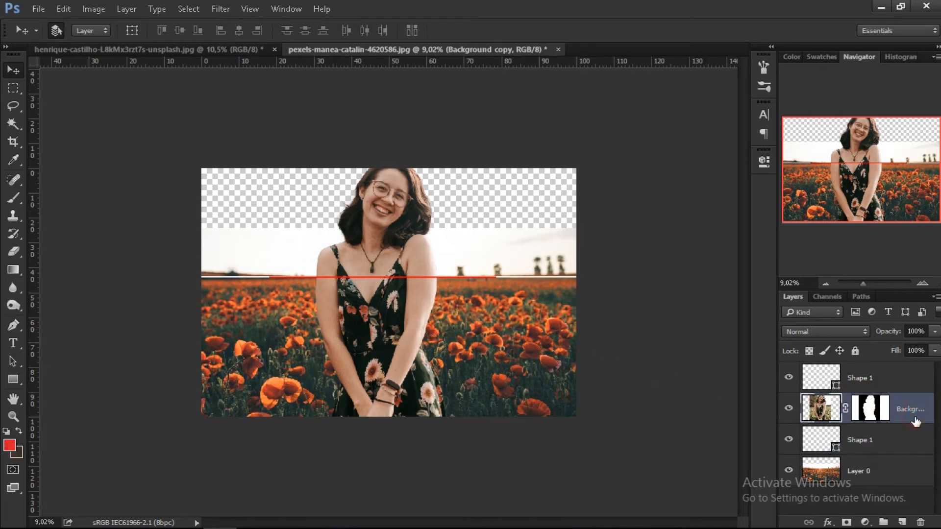
key(ctrl+t)
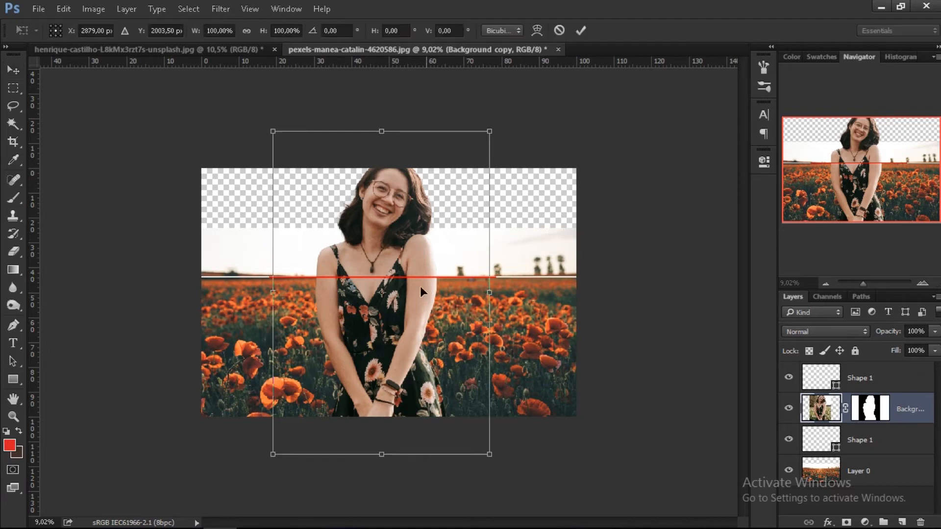
scroll(353, 330, up, 5)
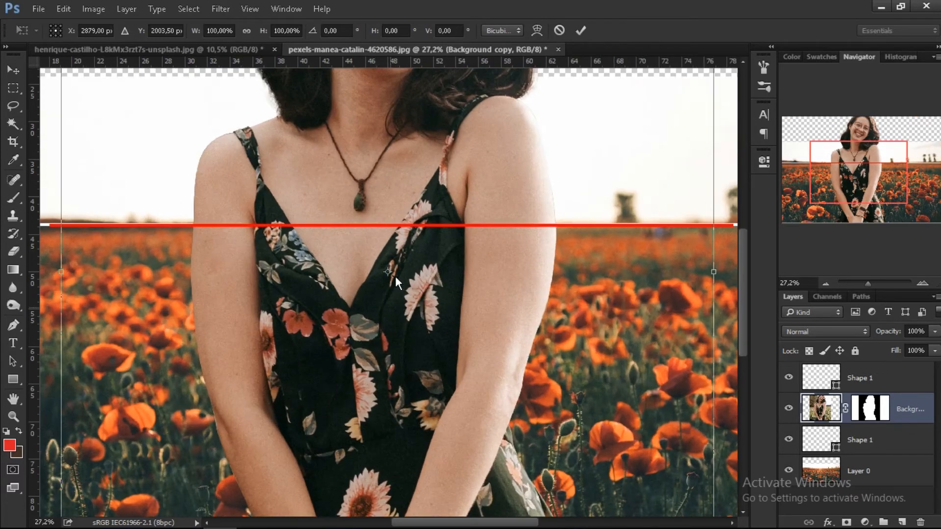
click(392, 275)
drag(389, 277, 390, 225)
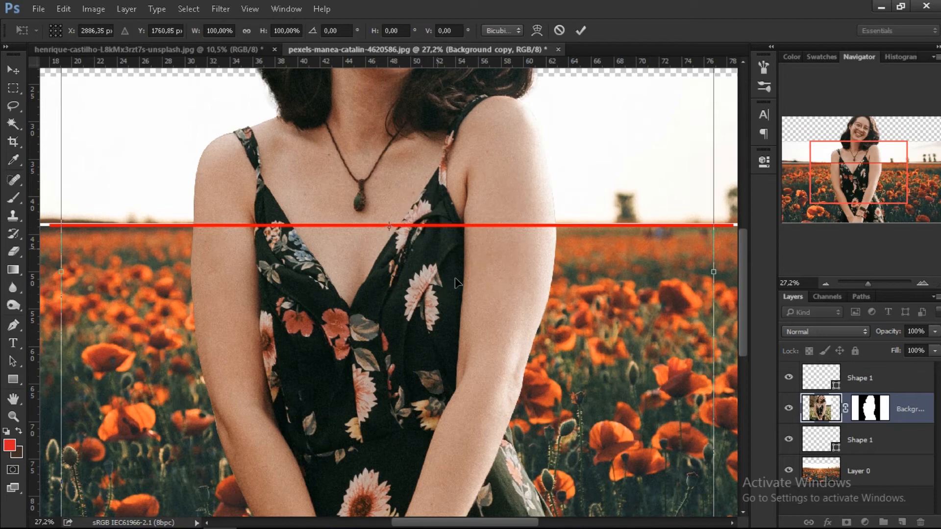
Scale the woman down proportionally around the reference point on the red horizon line until her whole cut-out fits within the canvas
scroll(457, 287, down, 4)
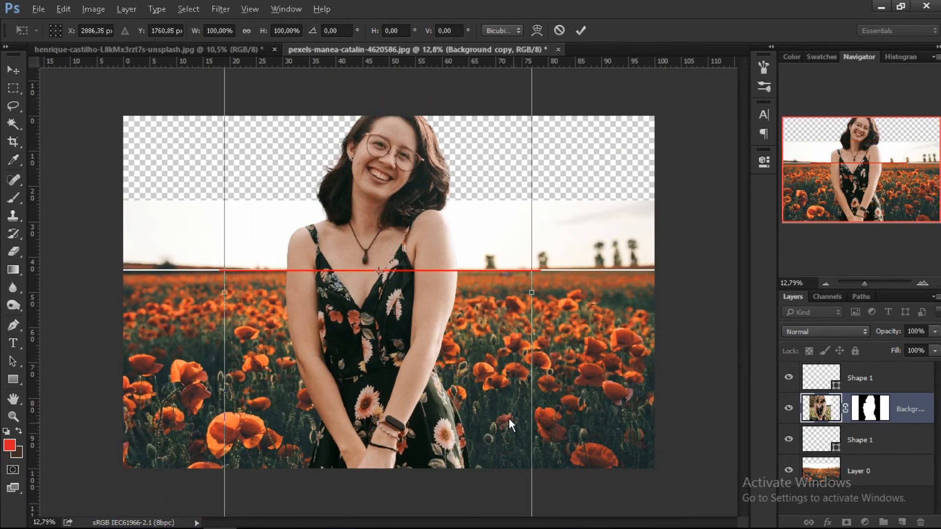
scroll(509, 420, down, 1)
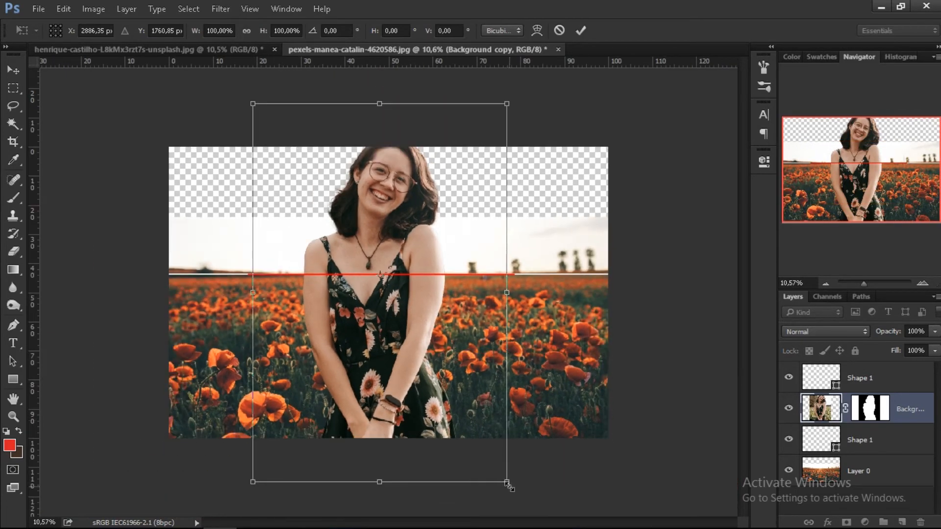
drag(507, 483, 455, 432)
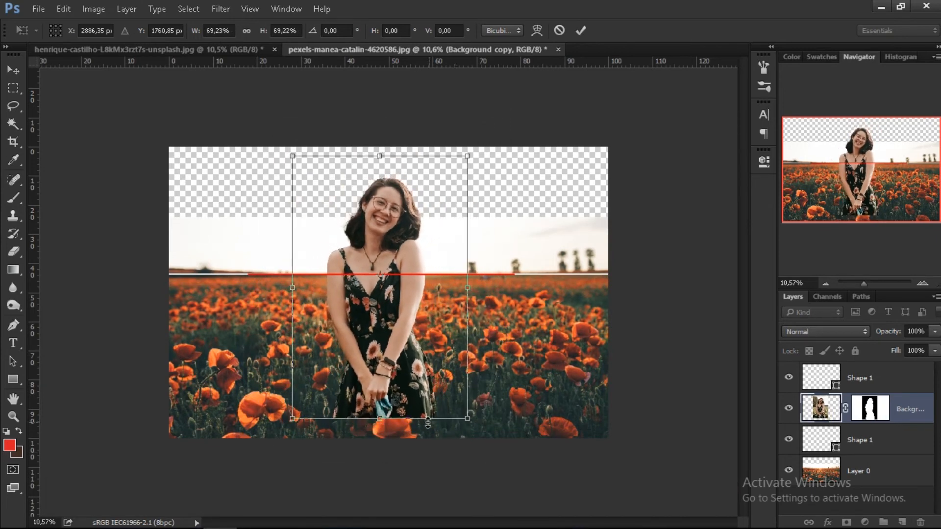
scroll(428, 424, up, 3)
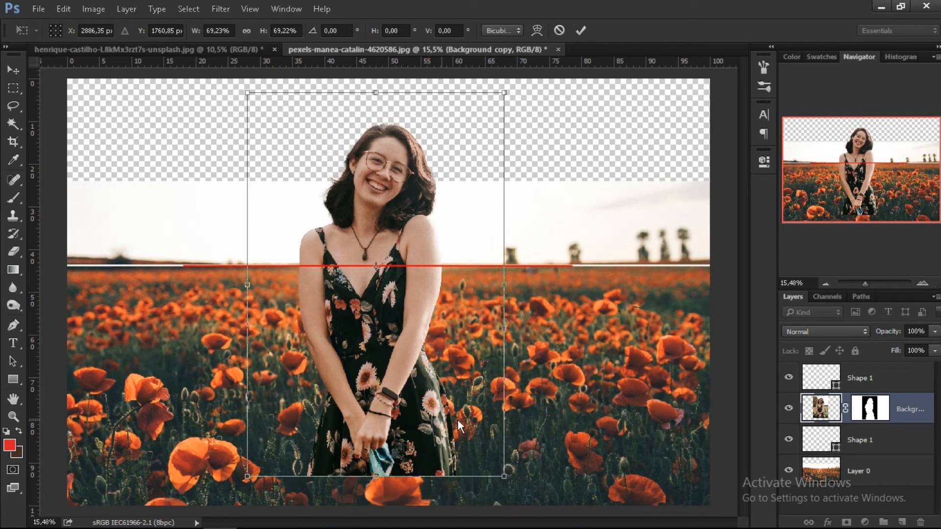
click(503, 477)
drag(504, 476, 469, 451)
scroll(468, 451, down, 2)
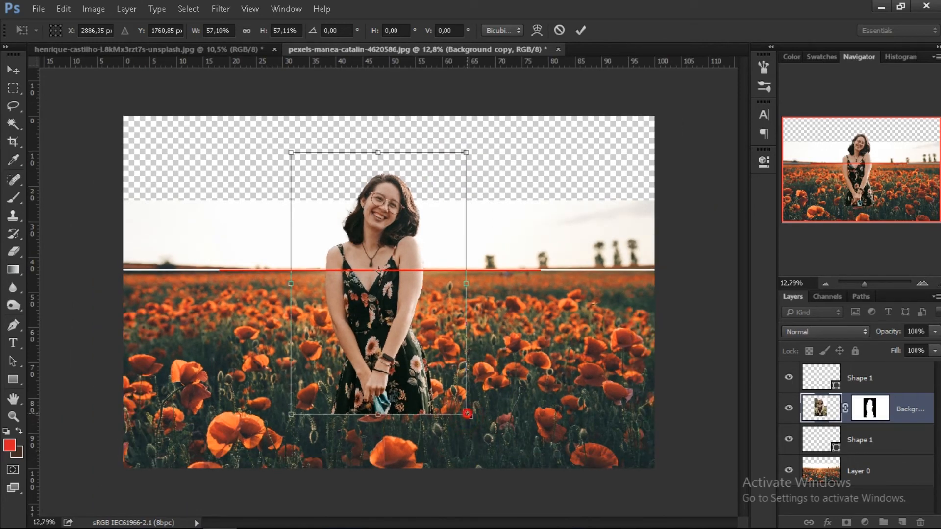
drag(466, 415, 488, 439)
key(Return)
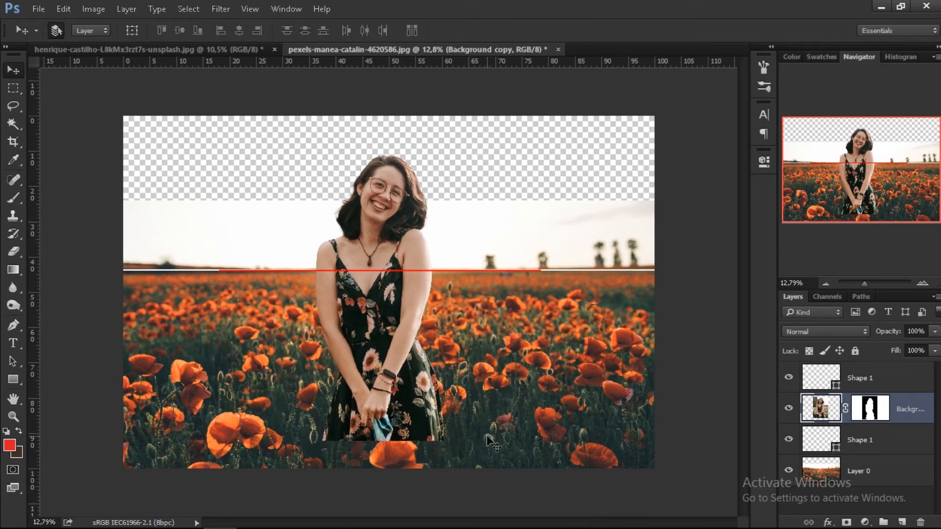
Hide both horizon line layers and move the poppy field layer down to a Y position of 3170 px
click(789, 378)
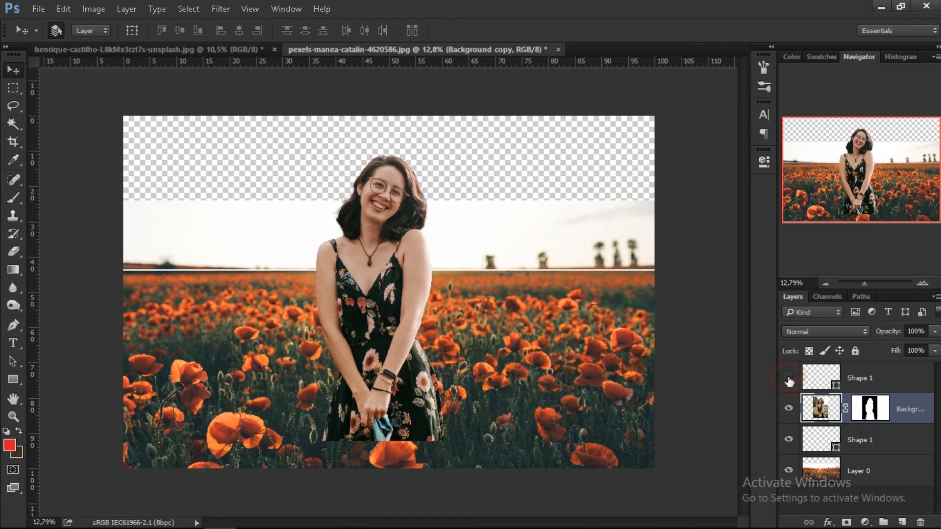
click(790, 440)
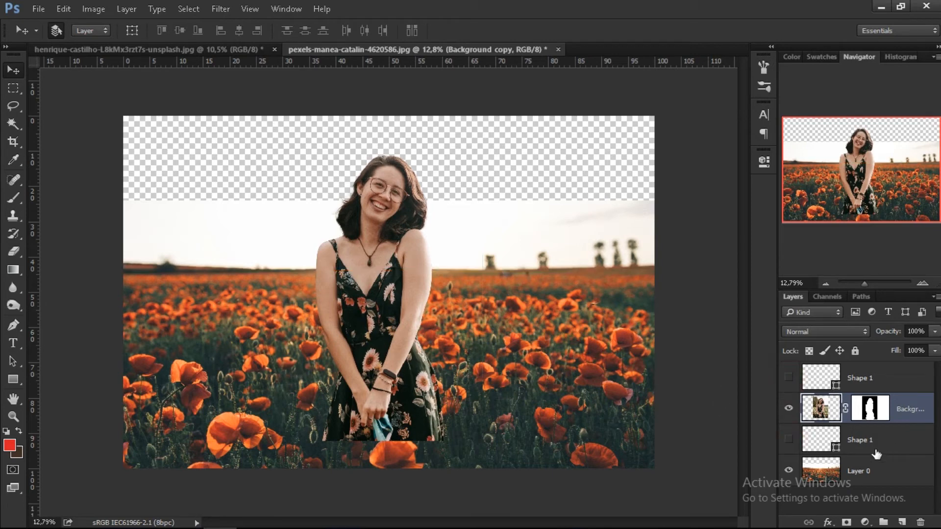
click(872, 469)
key(ctrl+t)
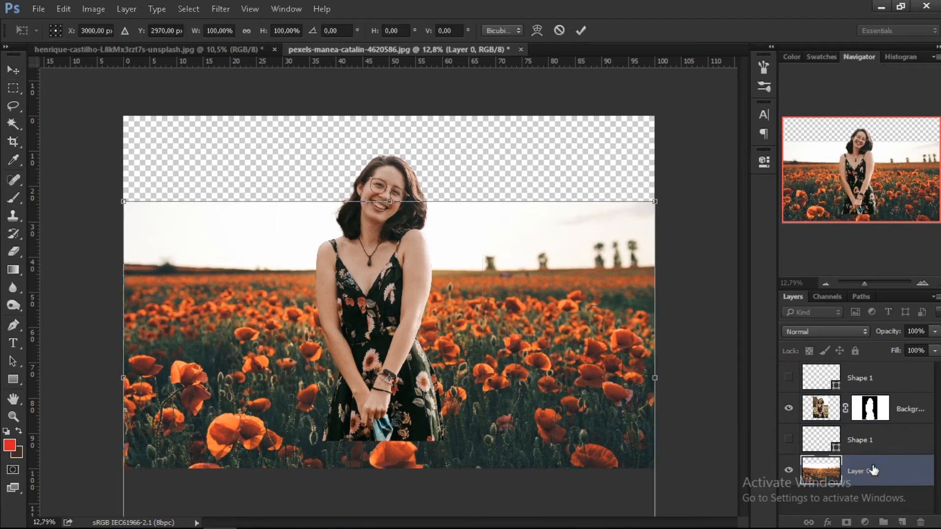
key(shift+Down)
key(shift+Down)
key(shift+Down)
key(shift+Down)
key(shift+Down)
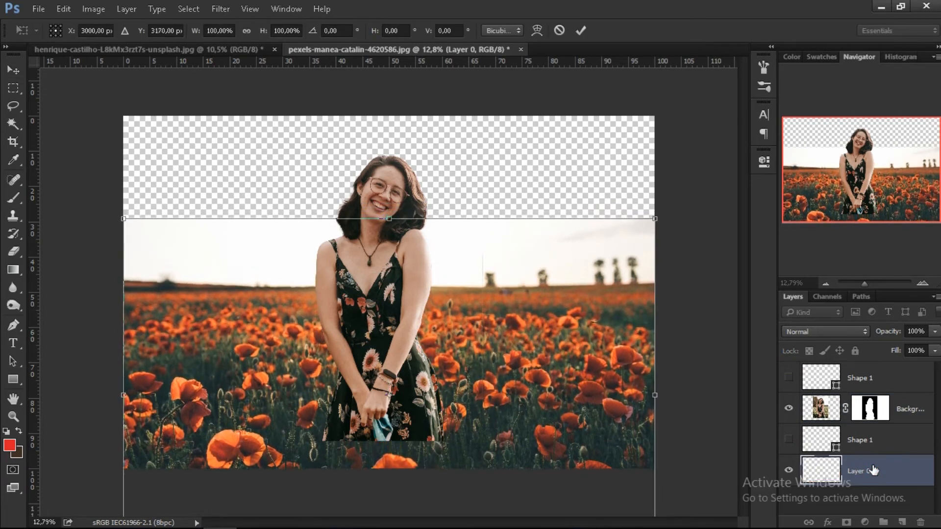
key(Return)
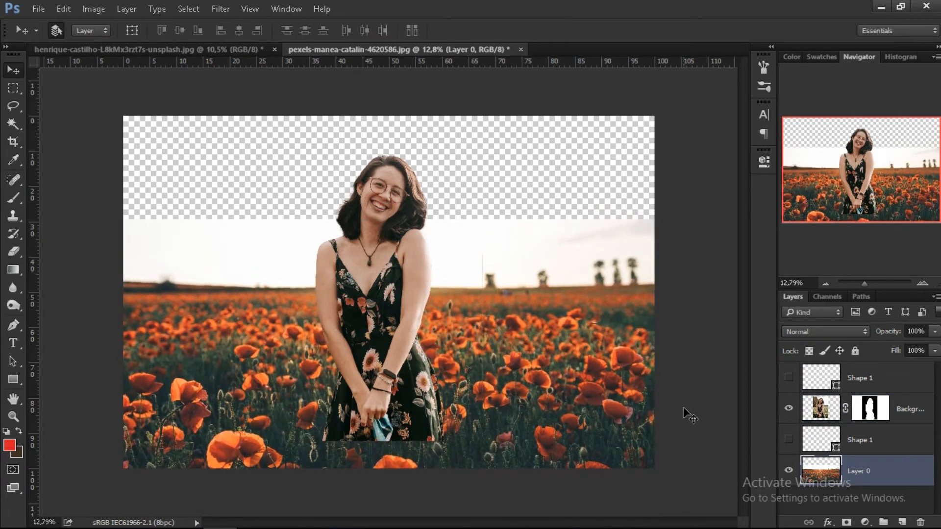
Delete both horizon line shape layers
click(884, 449)
key(Delete)
click(896, 374)
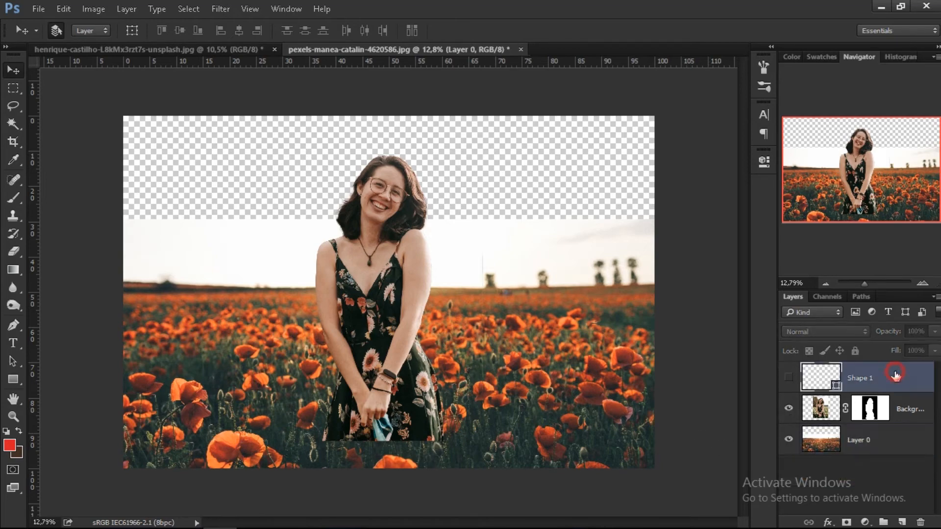
key(Delete)
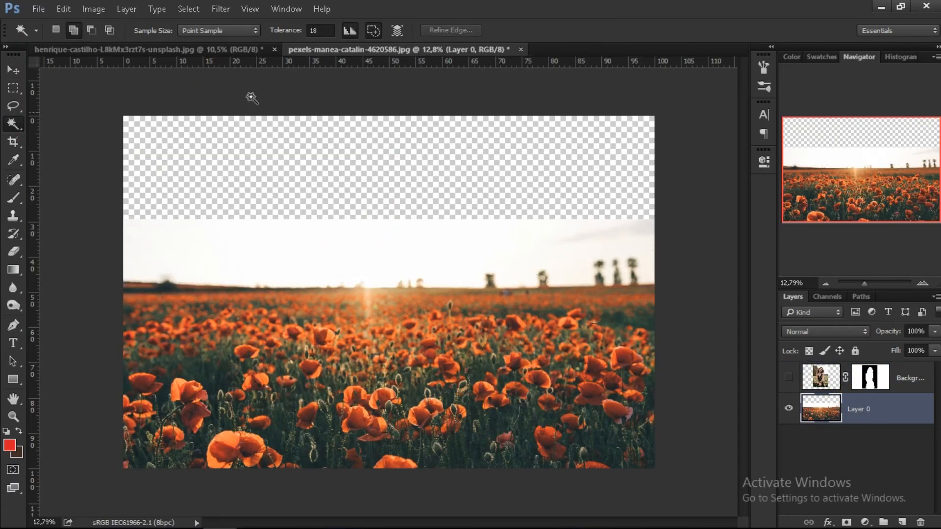
Place the sunset image pexels-abdullah-ghatasheh-1631678, enlarge it to cover the canvas and put it beneath the masked poppy field layer
click(351, 181)
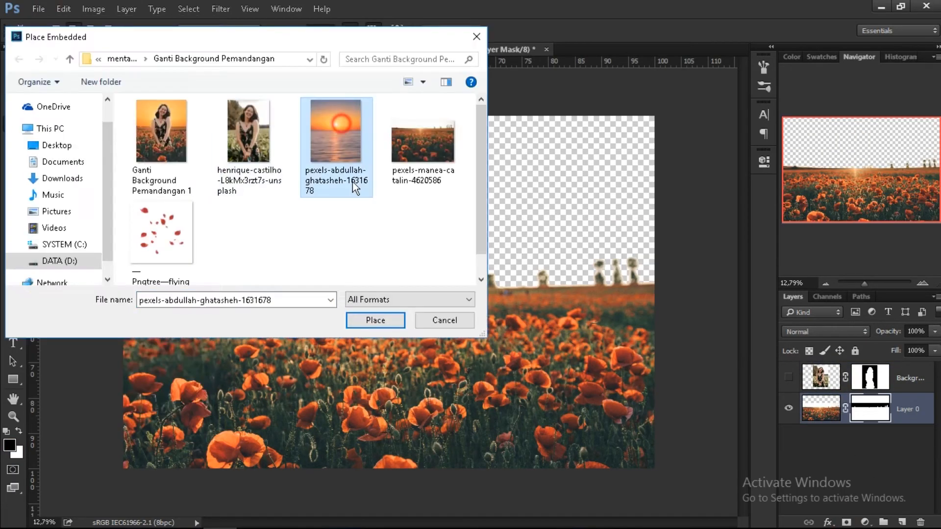
click(375, 320)
scroll(387, 292, down, 4)
drag(481, 407, 582, 506)
drag(908, 408, 909, 451)
Free-transform the sunset sky larger and position it so the sun sits to the right of center above the horizon
key(ctrl+t)
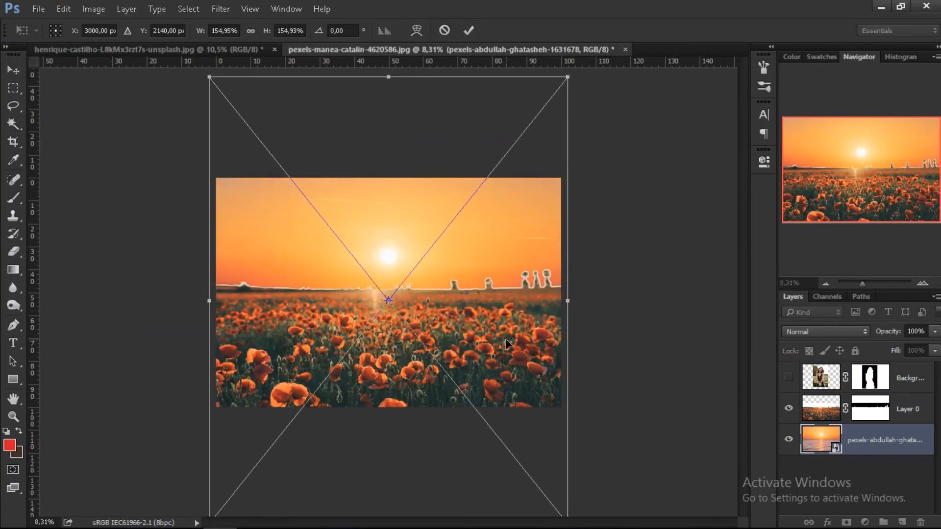
scroll(505, 339, down, 5)
drag(537, 152, 572, 109)
drag(503, 240, 503, 261)
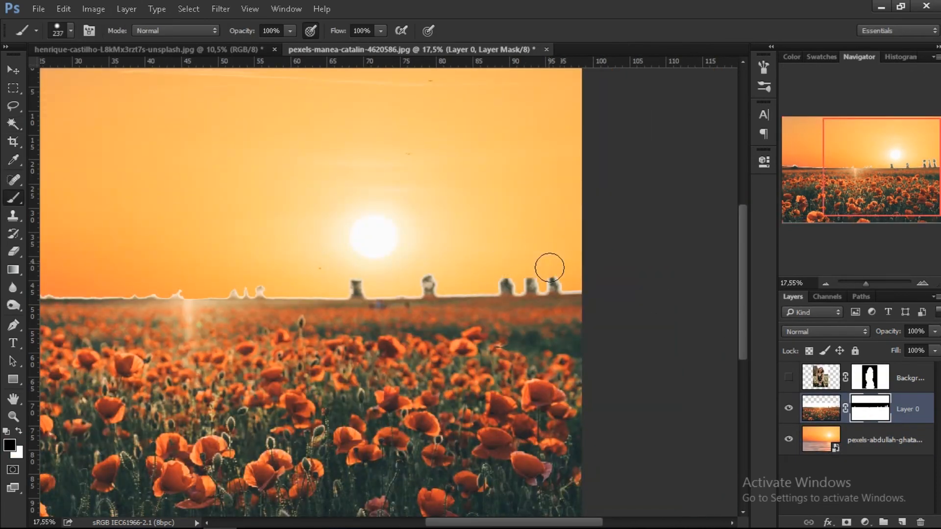
Paint black on the poppy field's mask along the horizon to remove the white fringe and distant trees
drag(587, 284, 354, 288)
scroll(399, 308, left, 3)
scroll(399, 309, left, 4)
drag(157, 290, 428, 292)
scroll(582, 288, right, 3)
scroll(581, 287, down, 3)
Show the woman's layer, lower its opacity to about 68% and set the brush for its mask to 67 px
click(788, 377)
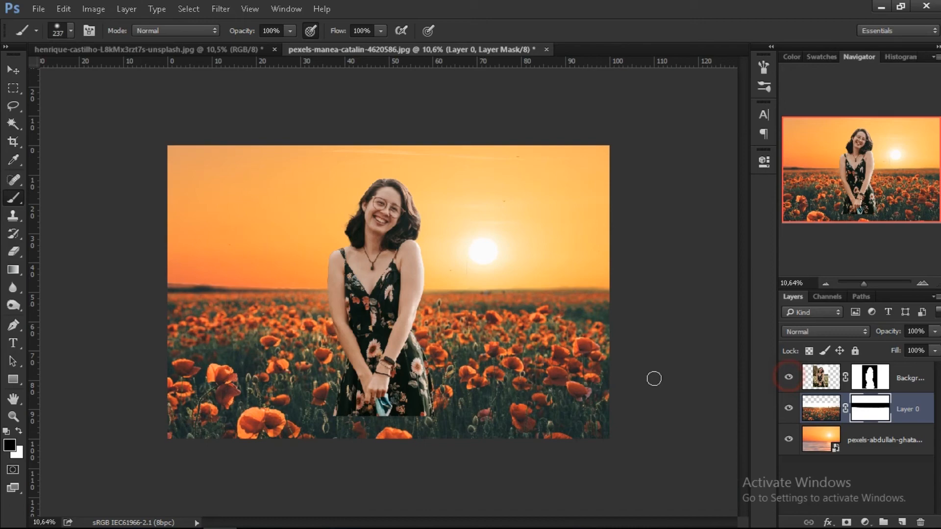
key(alt+bracketright)
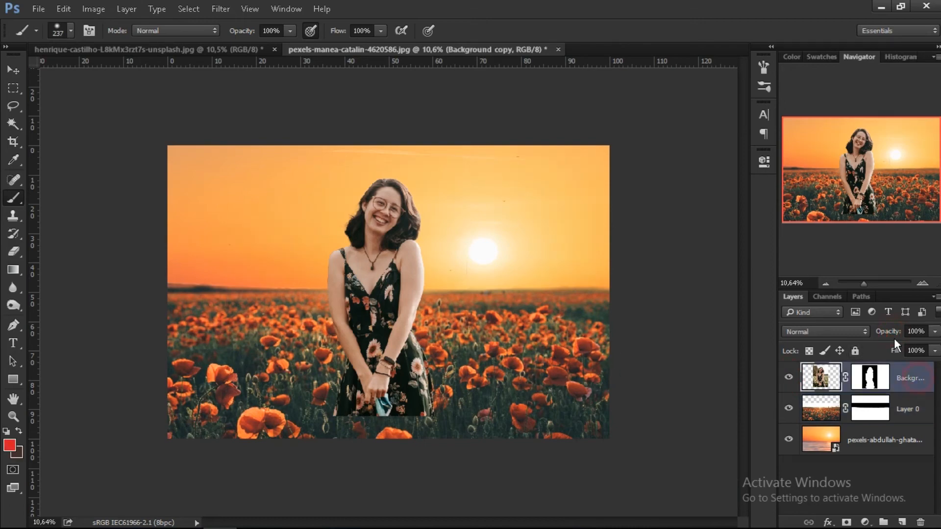
drag(895, 338, 637, 401)
scroll(394, 408, up, 8)
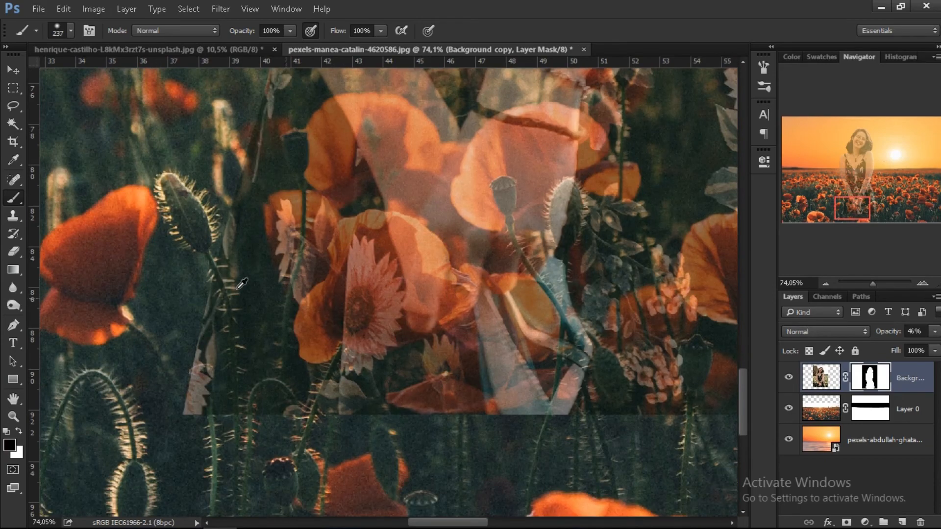
drag(410, 361, 409, 352)
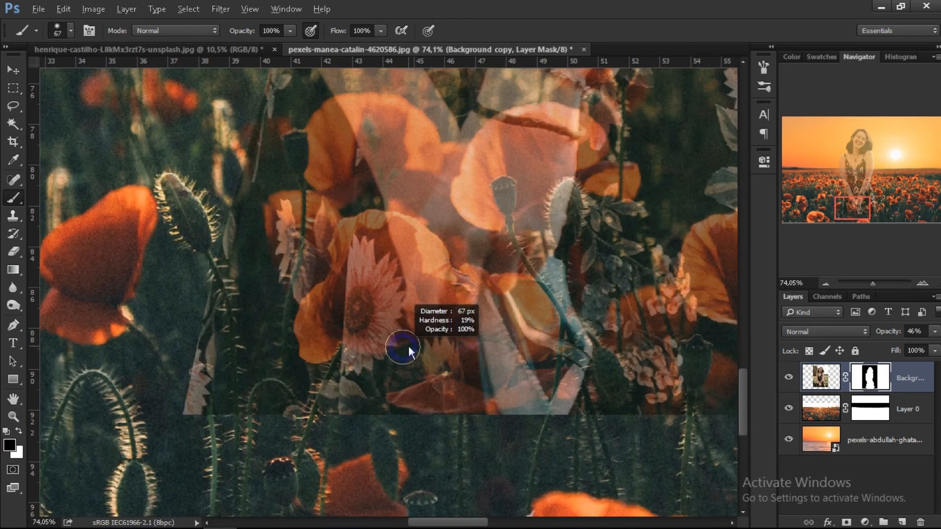
drag(894, 337, 905, 338)
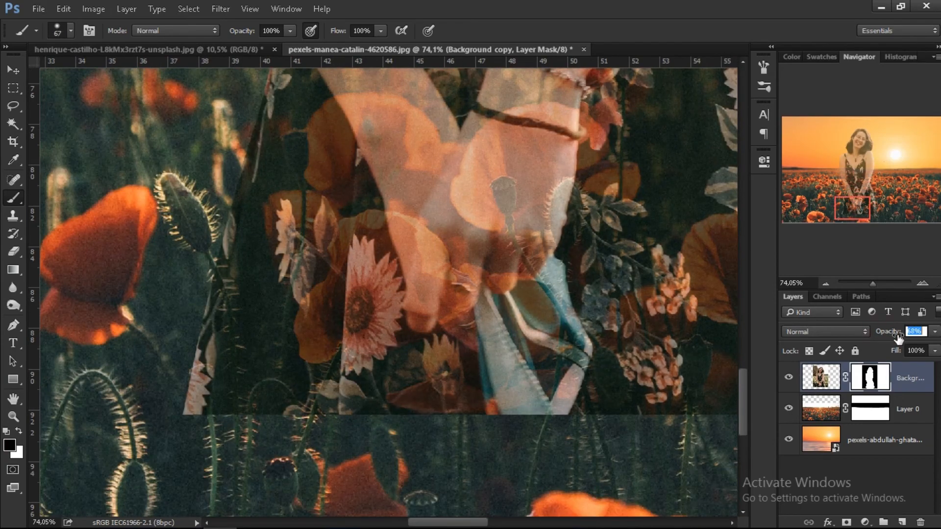
Paint the woman's mask to reveal the poppy in front of the dress beside her hand, and restore the layer's opacity to 100%
scroll(328, 321, up, 1)
mouse_move(319, 354)
mouse_down()
mouse_move(365, 317)
mouse_move(367, 244)
mouse_move(349, 277)
mouse_up()
drag(890, 334, 919, 334)
Mask out the straight cut-off lower edge of the dress with a soft 455 px brush so it fades into the field
scroll(473, 327, down, 10)
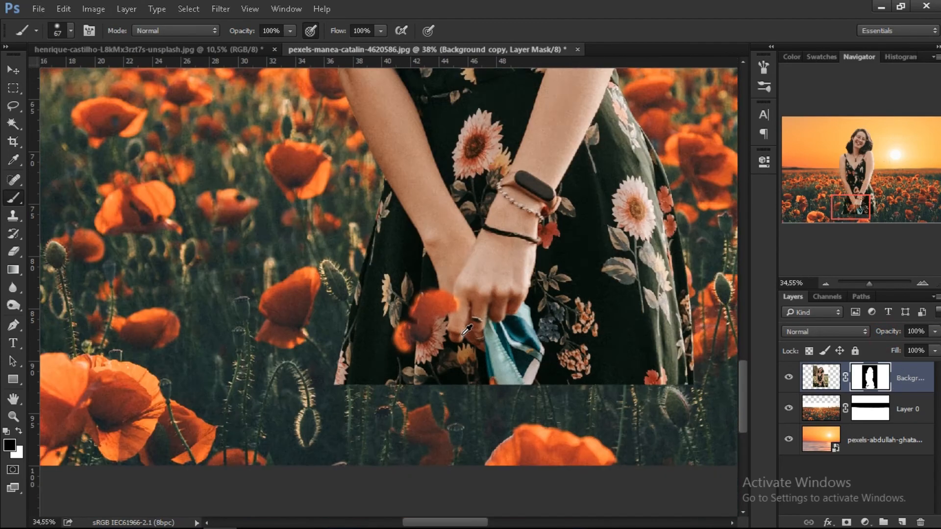
mouse_move(353, 371)
mouse_down()
mouse_move(399, 383)
mouse_move(664, 374)
mouse_move(625, 349)
mouse_up()
scroll(398, 385, up, 6)
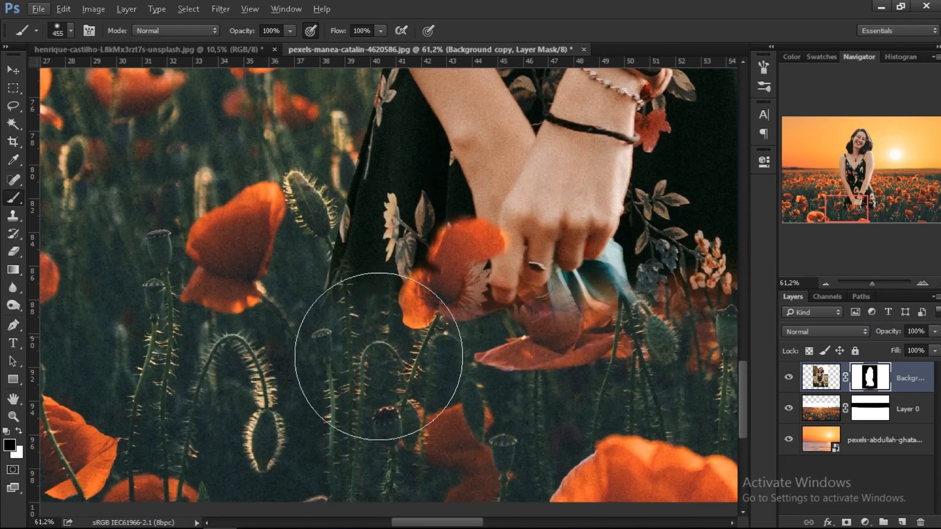
drag(262, 306, 358, 375)
scroll(462, 388, up, 3)
Lower the woman's layer opacity to 65% and paint on its mask with smaller brushes to bring the poppies in front of her hands
drag(455, 320, 399, 317)
scroll(407, 318, up, 2)
drag(893, 332, 869, 332)
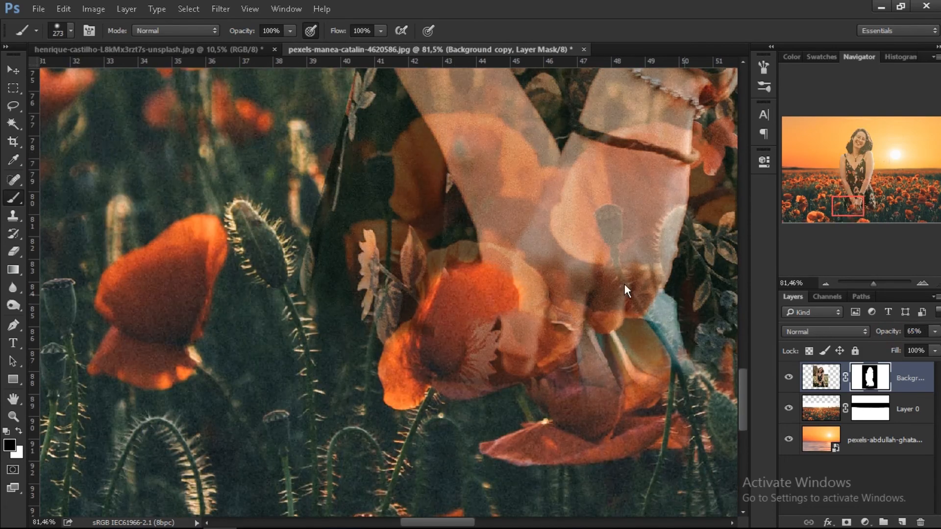
scroll(434, 368, up, 3)
drag(436, 371, 378, 370)
scroll(472, 345, up, 3)
mouse_move(485, 313)
mouse_down()
mouse_move(460, 310)
mouse_move(438, 333)
mouse_move(404, 445)
mouse_up()
scroll(439, 335, up, 1)
mouse_move(564, 435)
mouse_down()
mouse_move(544, 357)
mouse_move(421, 354)
mouse_up()
mouse_move(425, 336)
mouse_down()
mouse_move(397, 306)
mouse_move(479, 334)
mouse_move(303, 269)
mouse_move(307, 250)
mouse_move(412, 255)
mouse_up()
drag(619, 380, 493, 423)
Mask the woman with a 49 px brush to reveal the poppy seed pod, hairy bud and stems in front of her hand
drag(454, 316, 417, 311)
scroll(417, 310, up, 4)
mouse_move(429, 245)
mouse_down()
mouse_move(444, 141)
mouse_move(474, 293)
mouse_up()
scroll(473, 293, down, 5)
scroll(470, 313, up, 4)
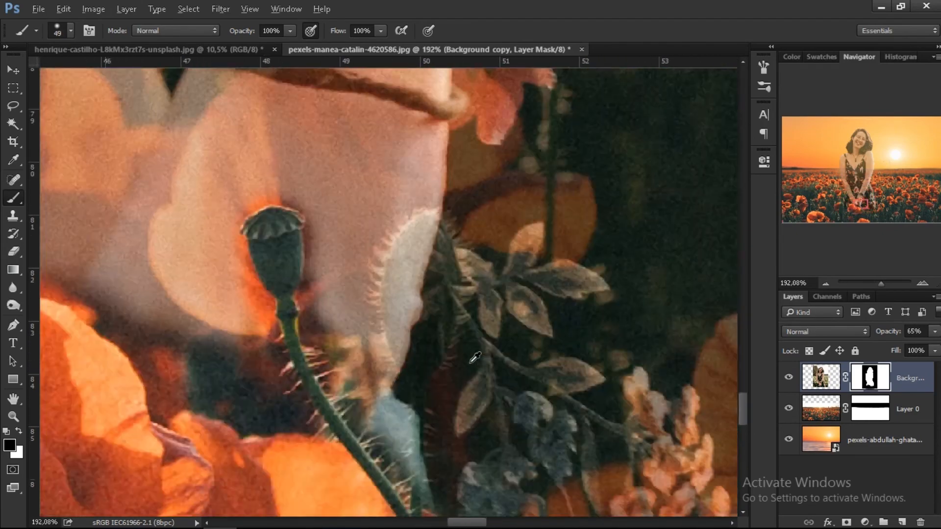
scroll(469, 313, down, 3)
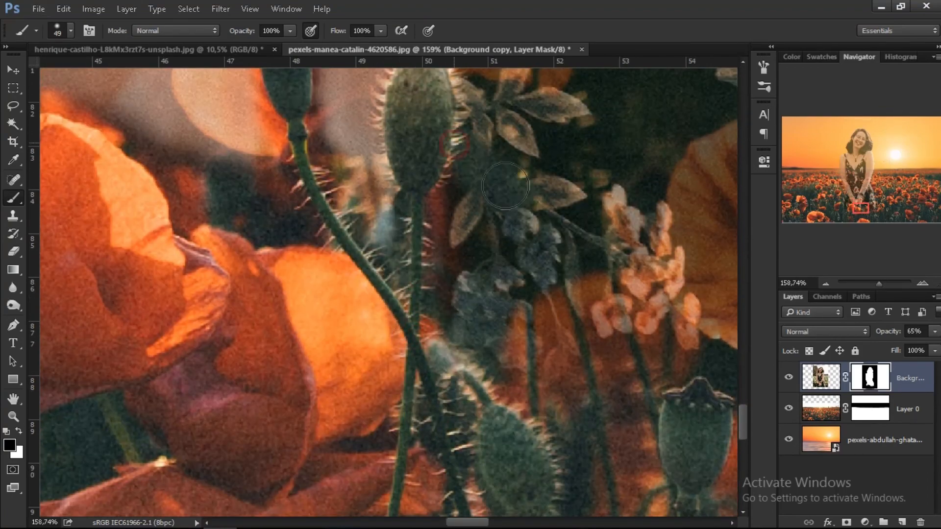
scroll(544, 218, down, 3)
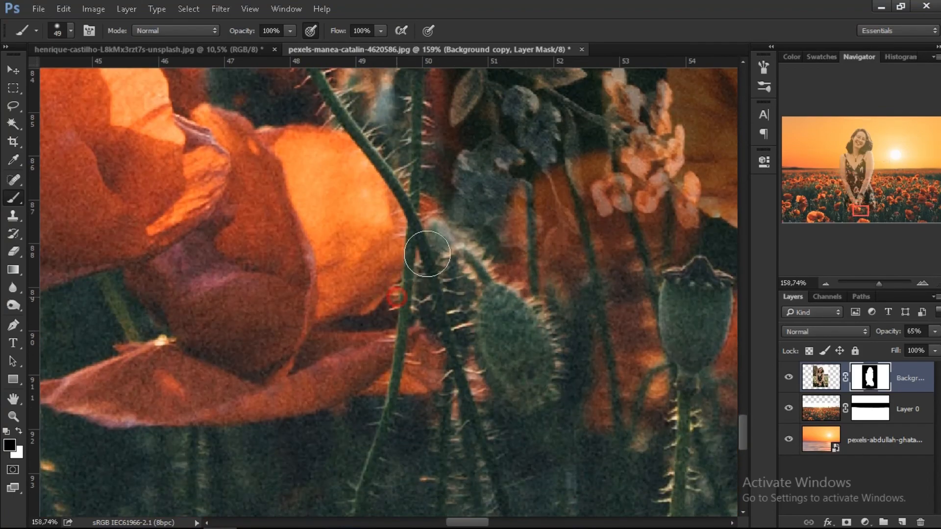
Mask out the dress over the large poppy to the right of her hands, and restore the layer's opacity to 100%
scroll(607, 332, down, 6)
scroll(606, 332, up, 10)
mouse_move(427, 178)
mouse_down()
mouse_move(406, 131)
mouse_move(485, 160)
mouse_move(583, 269)
mouse_move(580, 319)
mouse_up()
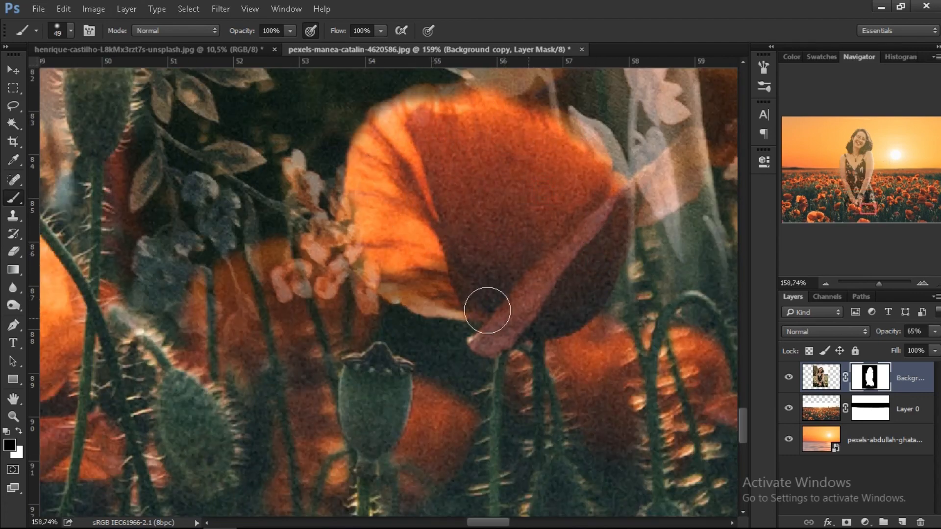
scroll(365, 227, down, 8)
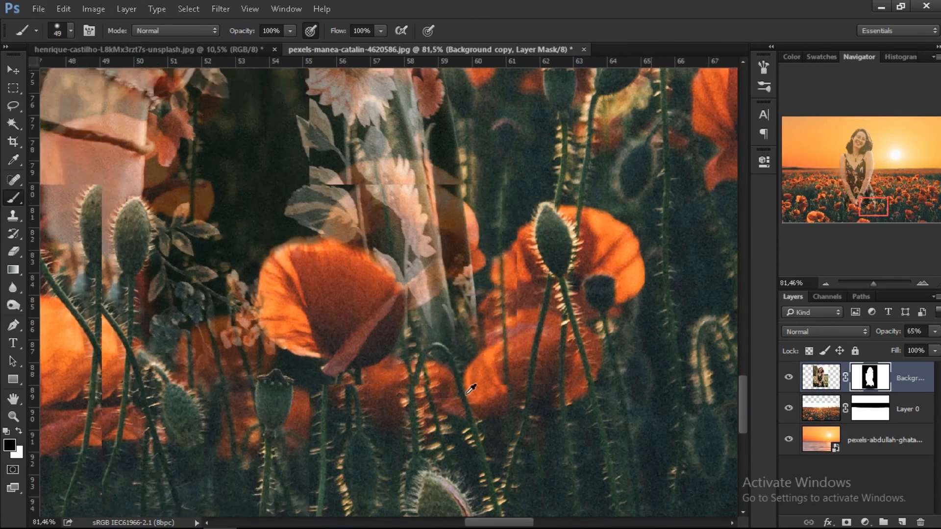
scroll(472, 391, down, 3)
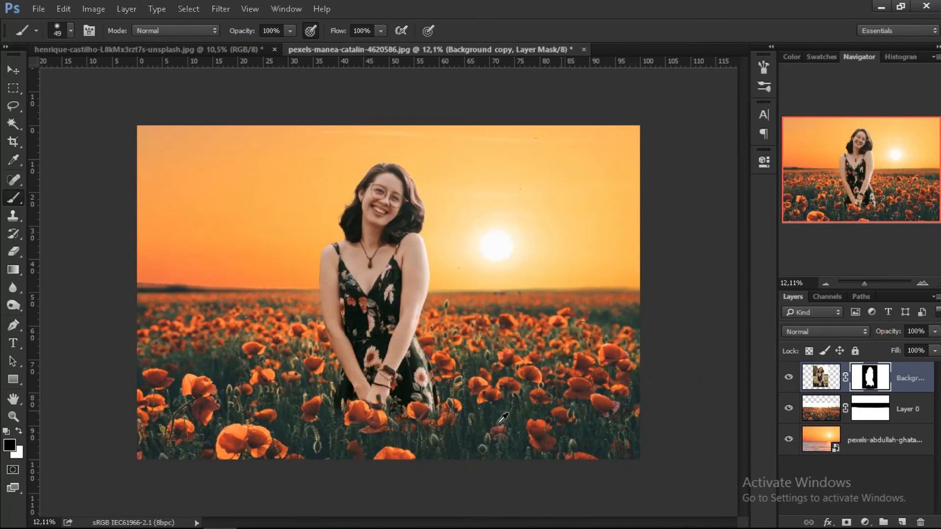
Paint white on the woman's mask with a 21 px brush to restore the skin around the seed pod on her hand
scroll(363, 382, up, 14)
key(x)
mouse_move(356, 323)
mouse_down()
mouse_move(278, 329)
mouse_move(223, 280)
mouse_move(301, 365)
mouse_move(372, 394)
mouse_move(400, 351)
mouse_up()
scroll(365, 407, up, 2)
drag(401, 305, 376, 309)
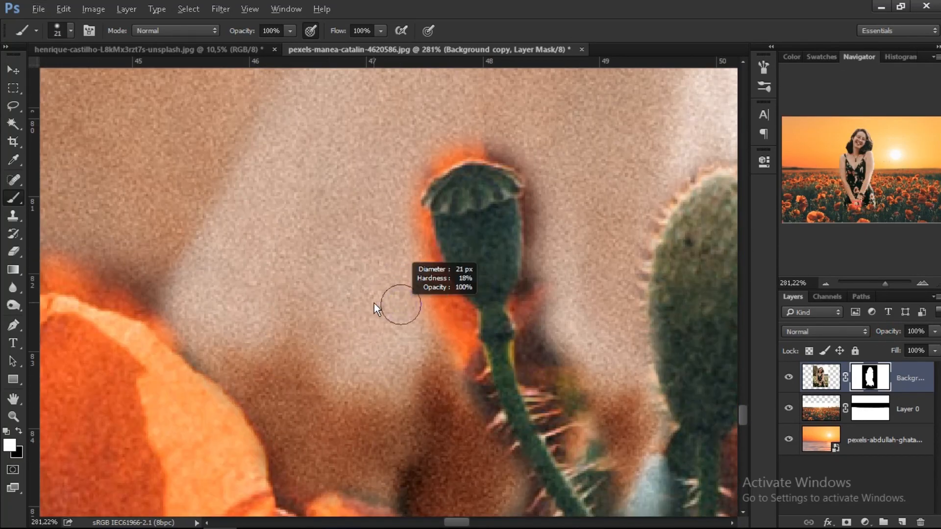
mouse_move(433, 286)
mouse_down()
mouse_move(483, 143)
mouse_move(538, 231)
mouse_move(532, 311)
mouse_move(544, 338)
mouse_move(477, 228)
mouse_up()
Restore her fingers and the blue cloth between the poppy stems by painting white on the mask
scroll(543, 337, down, 1)
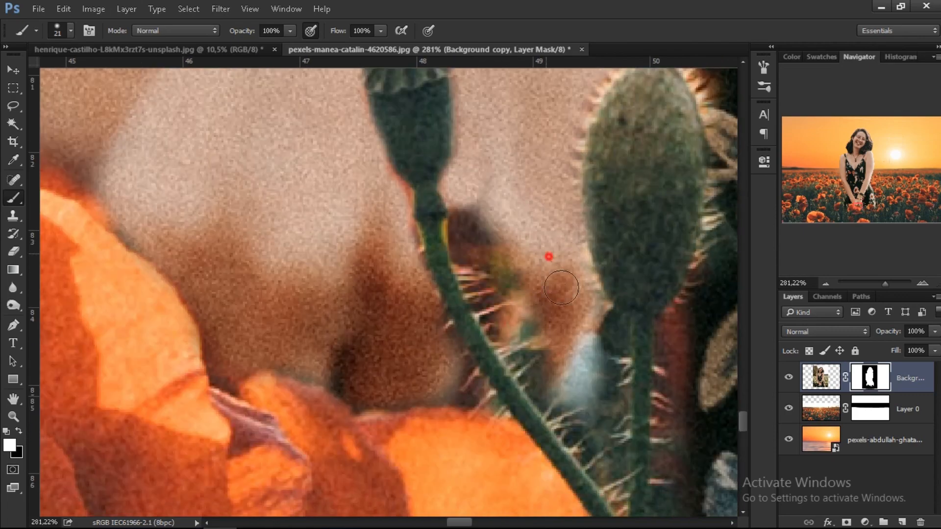
mouse_move(563, 305)
mouse_down()
mouse_move(521, 302)
mouse_move(479, 282)
mouse_move(529, 342)
mouse_move(611, 332)
mouse_move(607, 362)
mouse_up()
scroll(606, 364, down, 3)
mouse_move(605, 377)
mouse_down()
mouse_move(590, 336)
mouse_move(568, 321)
mouse_up()
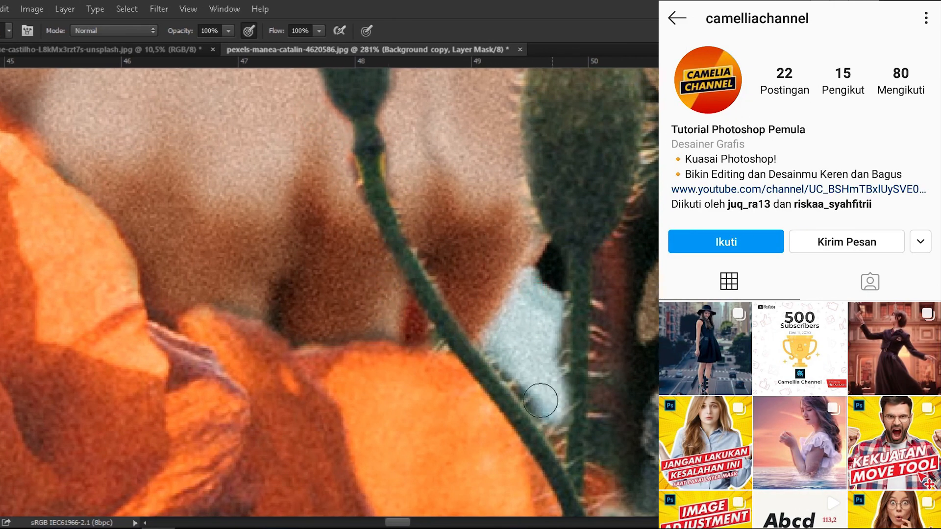
scroll(552, 367, down, 5)
mouse_move(547, 349)
mouse_down()
mouse_move(552, 366)
mouse_move(477, 369)
mouse_up()
Restore the hand and dress around the hairy poppy bud by painting white on the woman's mask
scroll(545, 366, up, 5)
mouse_move(439, 269)
mouse_down()
mouse_move(419, 382)
mouse_move(424, 294)
mouse_up()
scroll(497, 218, up, 3)
mouse_move(472, 168)
mouse_down()
mouse_move(468, 152)
mouse_move(398, 109)
mouse_up()
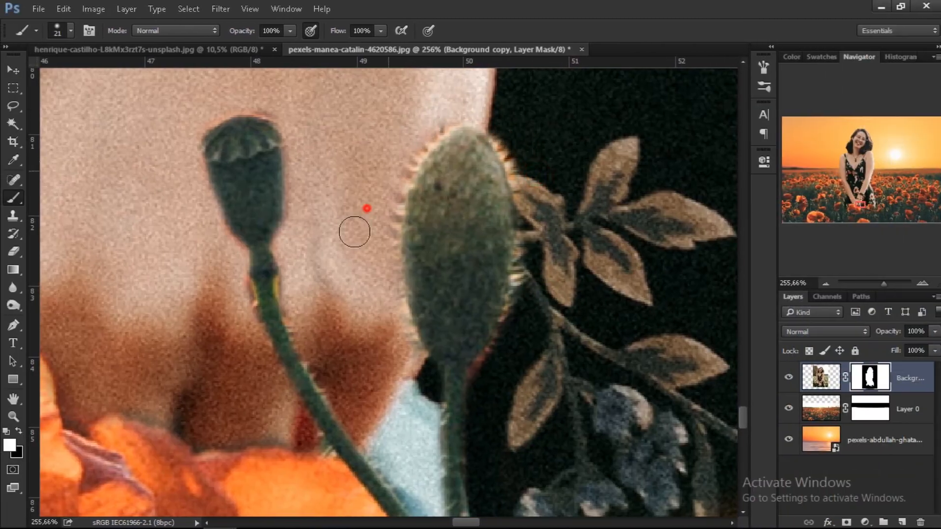
Paint white on the woman's mask along the upper edge of the large poppy to restore the dress and hand around it
scroll(298, 303, down, 8)
scroll(361, 303, up, 6)
scroll(410, 304, down, 2)
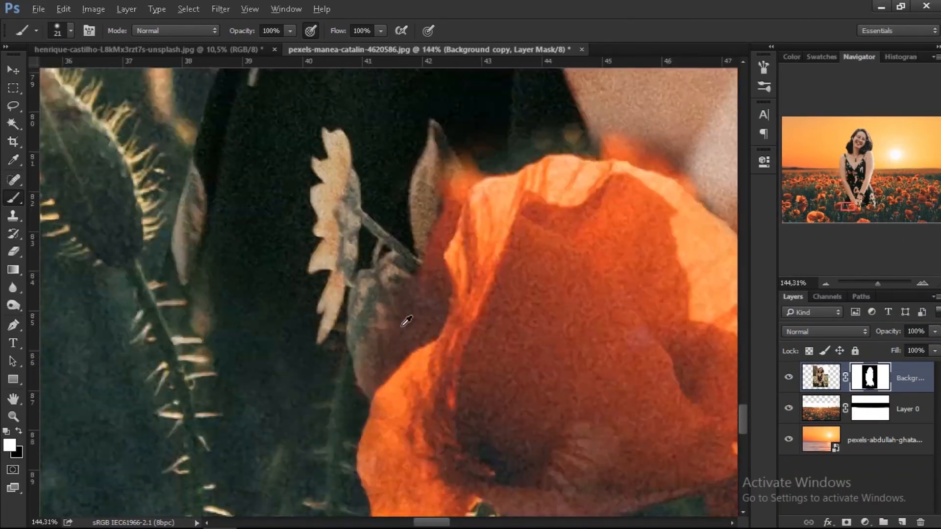
scroll(445, 329, up, 2)
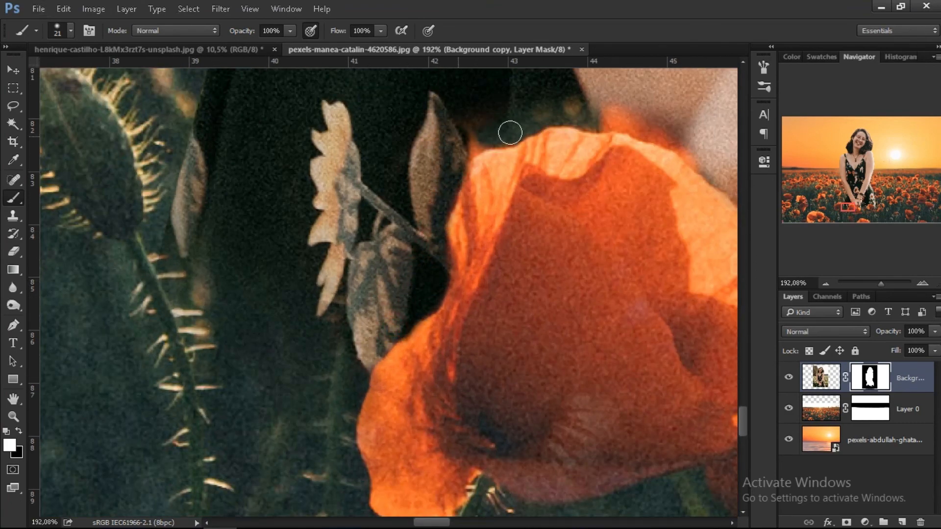
drag(510, 132, 475, 122)
drag(623, 94, 545, 160)
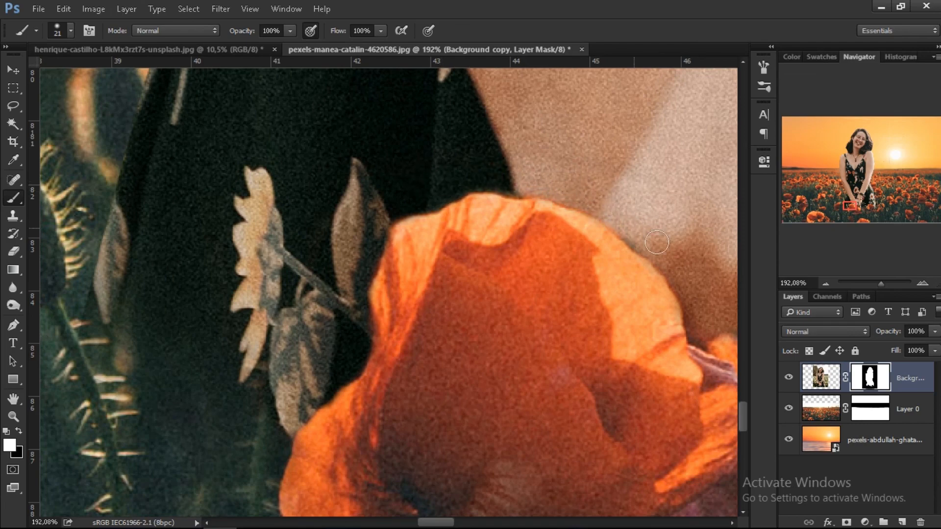
scroll(476, 314, down, 10)
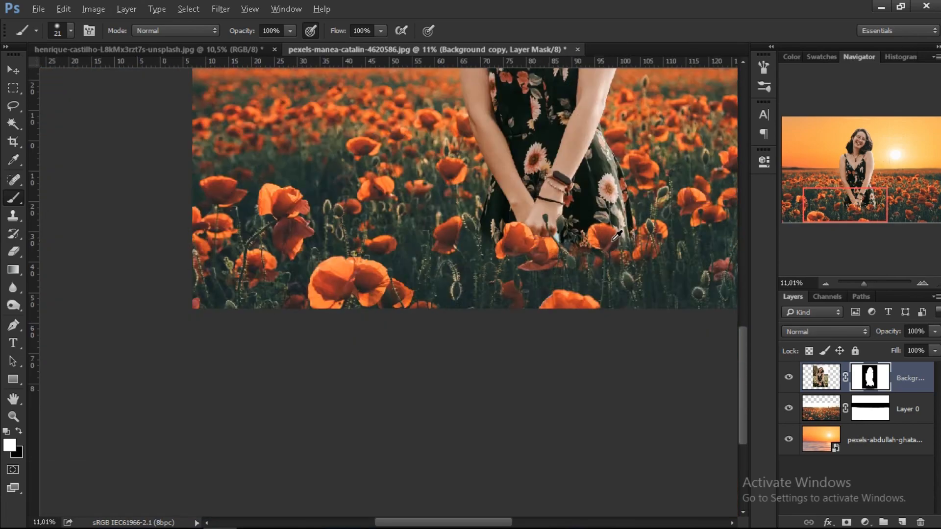